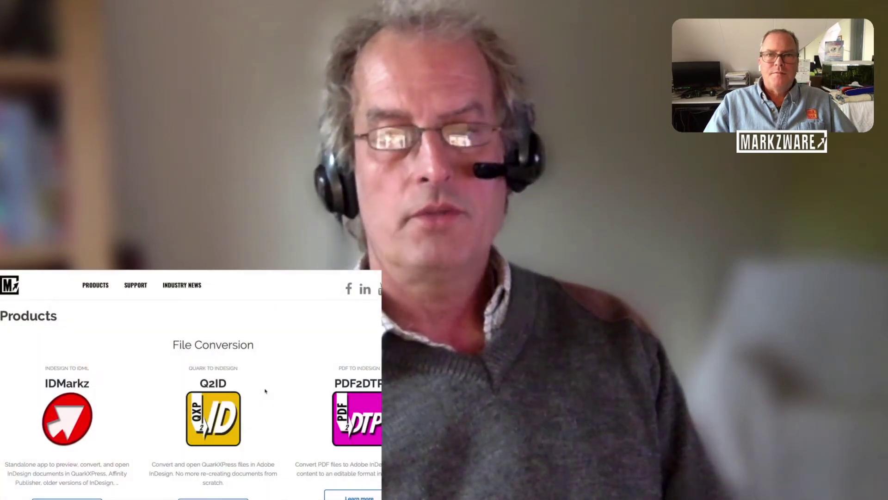
Scroll the Markzware Products page past IDMarkz and Q2ID to Preflight, Utilities and Services.
{"action": "scroll", "coordinate": [300, 409], "scroll_direction": "down", "scroll_amount": 5}
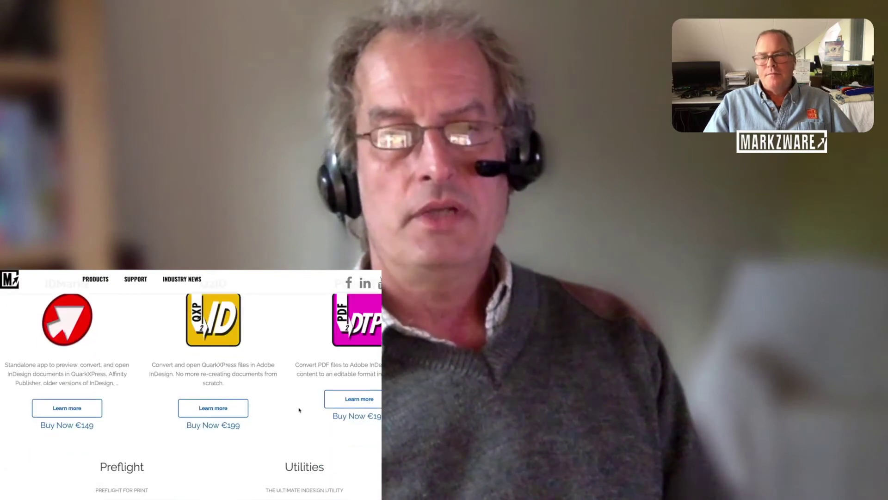
{"action": "scroll", "coordinate": [299, 410], "scroll_direction": "down", "scroll_amount": 5}
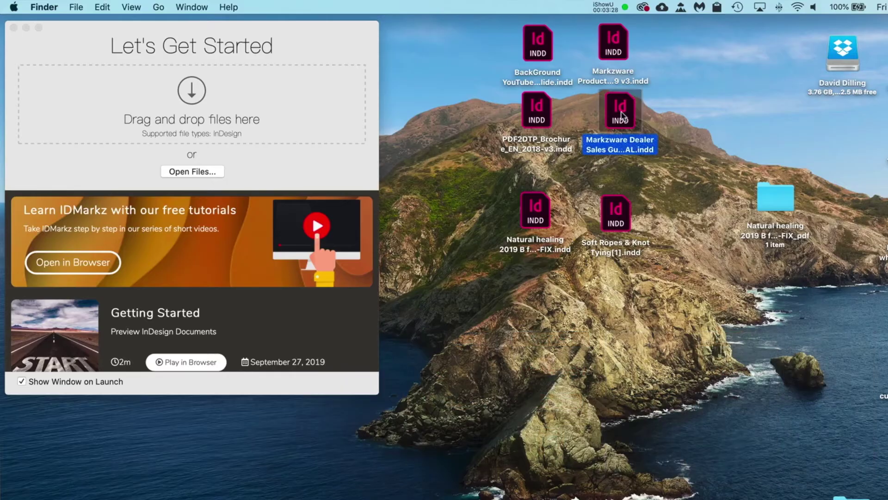
Load the Markzware Dealer Sales Guide 2019 .indd into IDMarkz and arrange its preview and info windows.
{"action": "left_click_drag", "start_coordinate": [621, 116], "coordinate": [223, 79]}
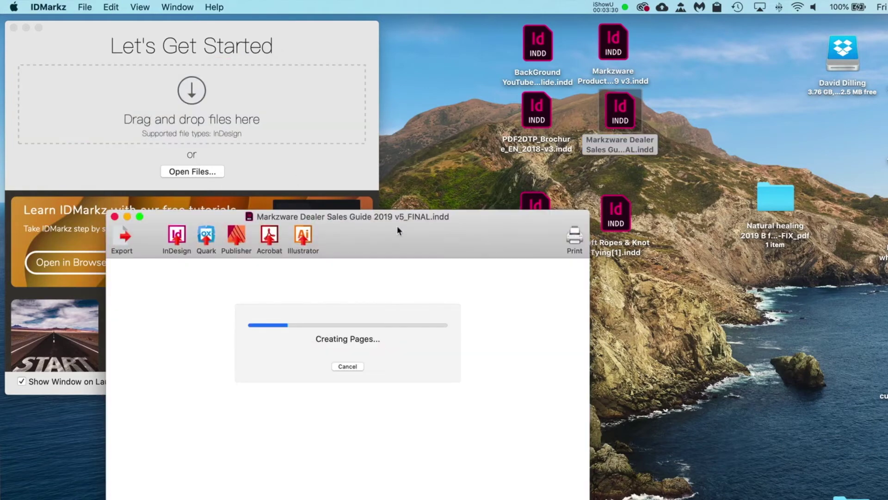
{"action": "left_click_drag", "start_coordinate": [397, 226], "coordinate": [306, 87]}
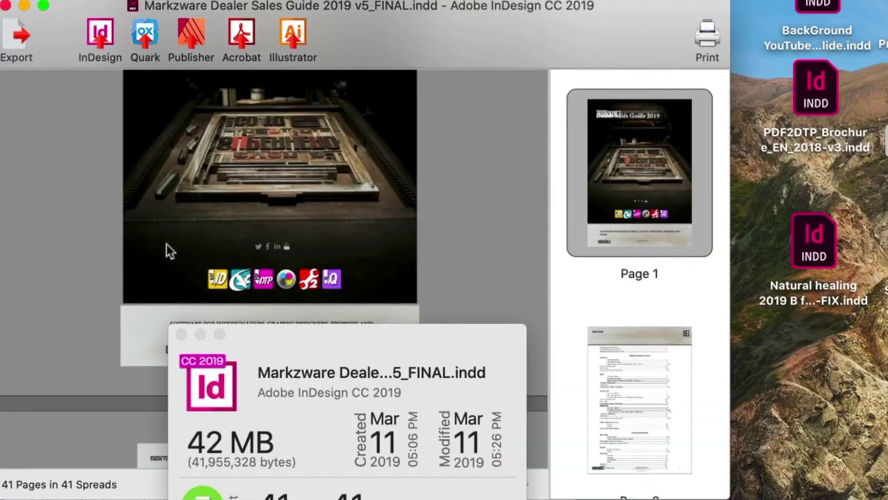
{"action": "scroll", "coordinate": [166, 244], "scroll_direction": "down", "scroll_amount": 5}
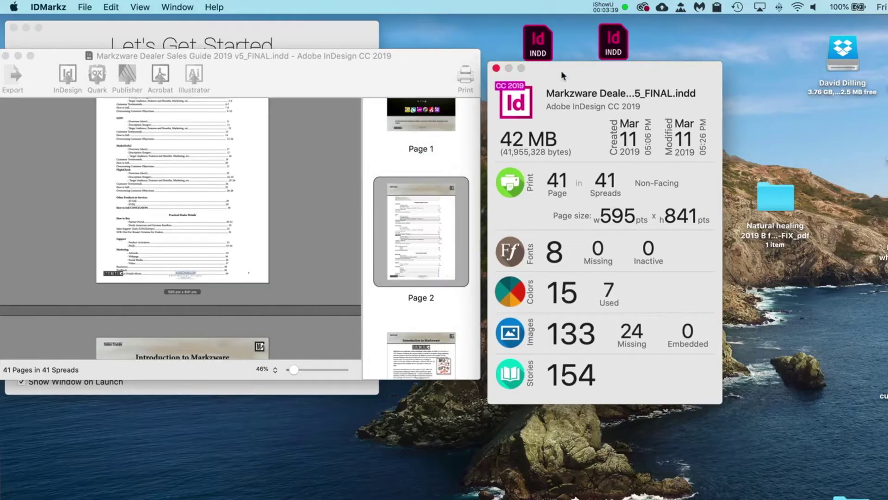
{"action": "left_click_drag", "start_coordinate": [562, 71], "coordinate": [556, 64]}
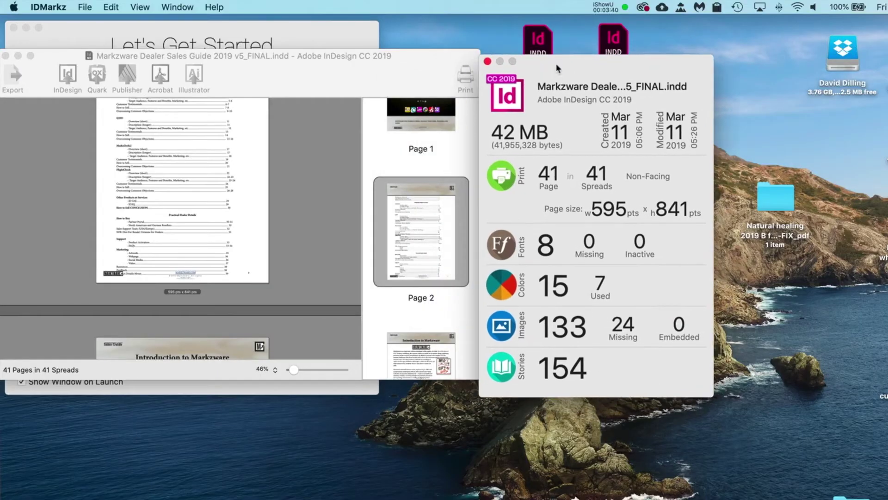
{"action": "left_click", "coordinate": [309, 198]}
Go to page 3, Introduction to Markzware, and zoom the preview to 130%.
{"action": "scroll", "coordinate": [310, 199], "scroll_direction": "down", "scroll_amount": 5}
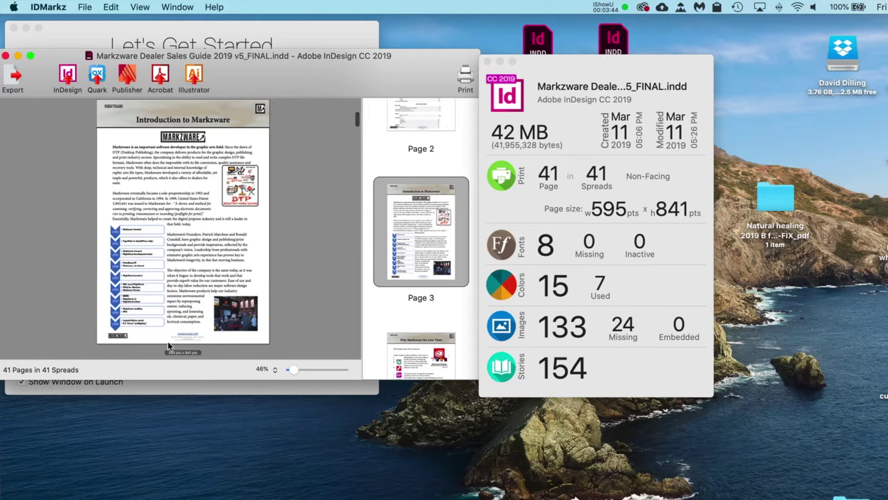
{"action": "left_click", "coordinate": [305, 370]}
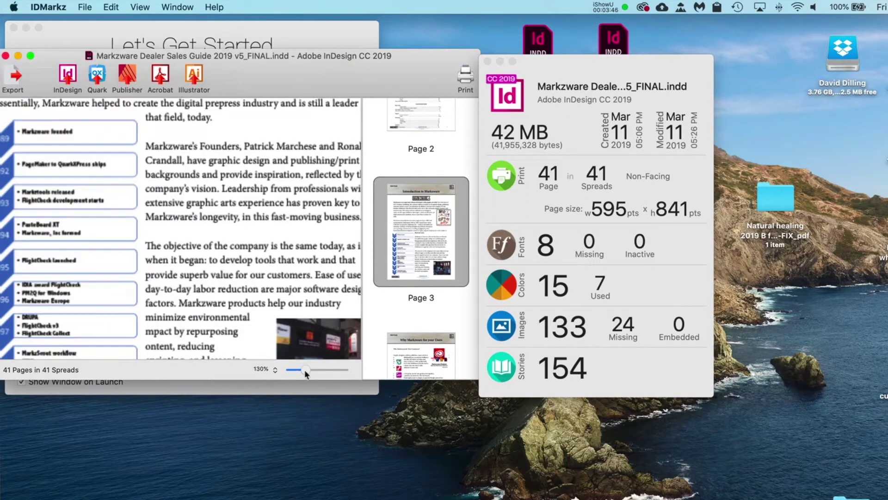
{"action": "scroll", "coordinate": [243, 319], "scroll_direction": "up", "scroll_amount": 3}
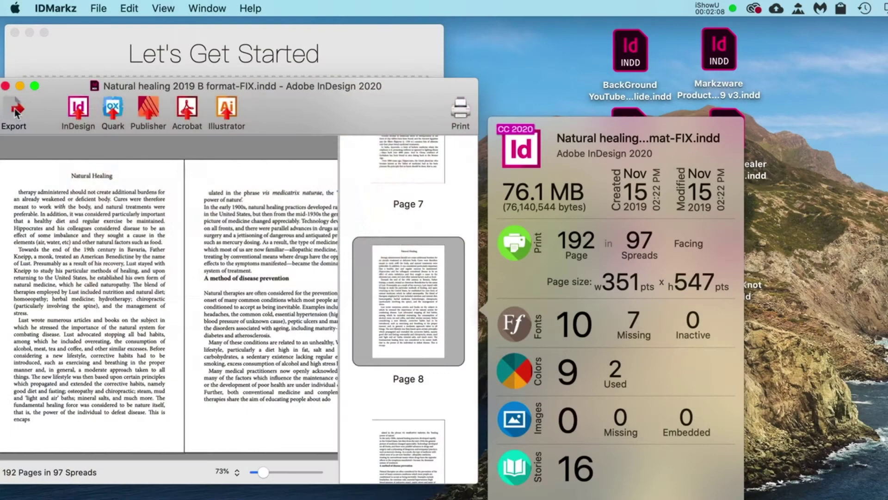
Show the export options for the Natural healing document and choose the IDML format.
{"action": "left_click", "coordinate": [14, 108]}
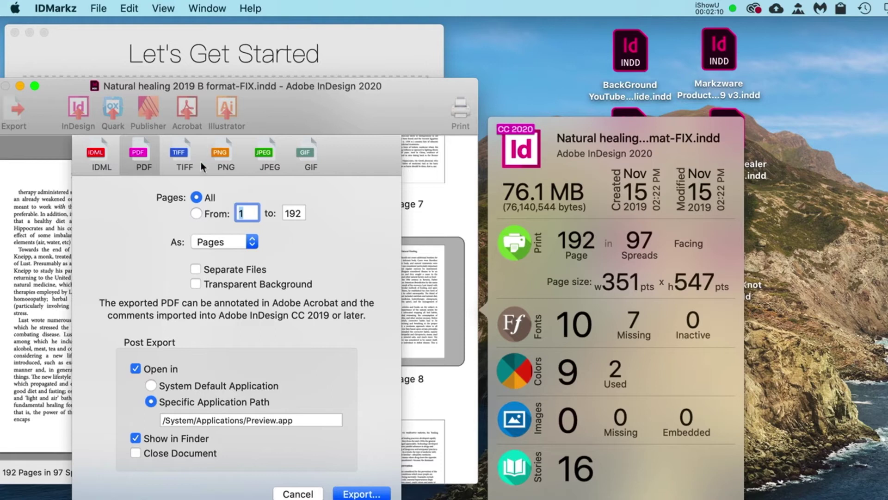
{"action": "left_click", "coordinate": [106, 159]}
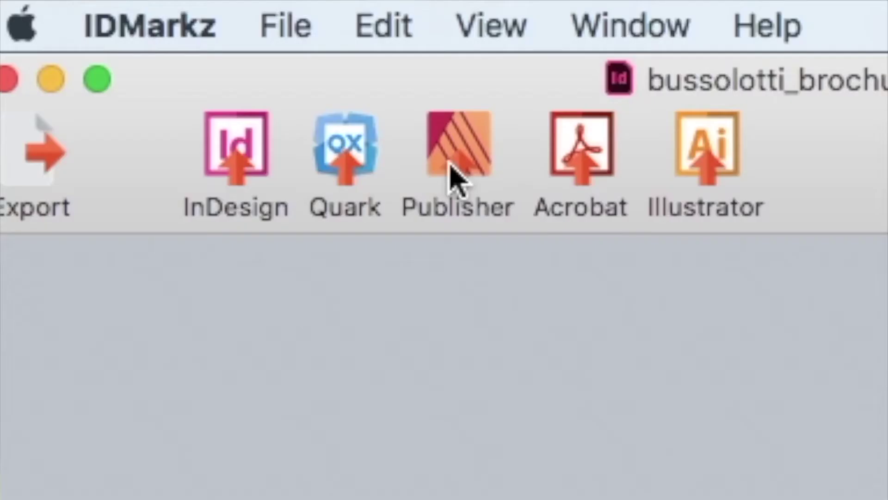
Export the bussolotti brochure to Affinity Publisher from the IDMarkz toolbar.
{"action": "left_click", "coordinate": [451, 175]}
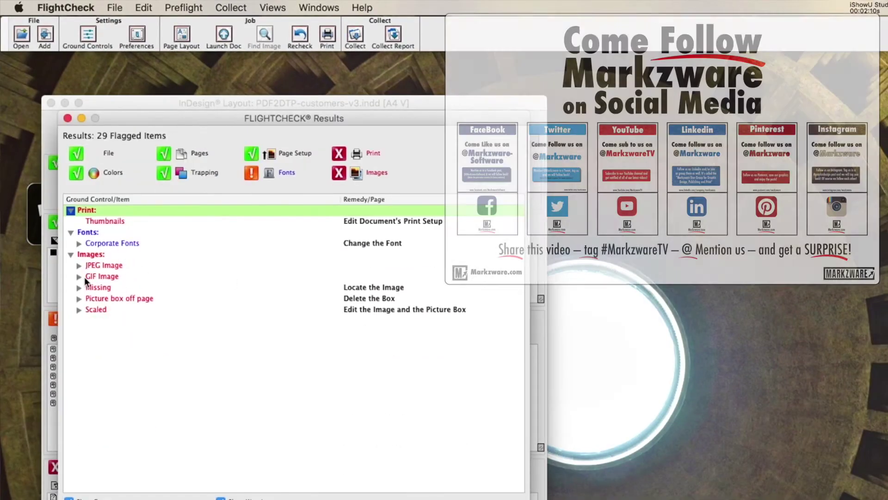
Expand 'Picture box off page', select Before-PDF2DTP-we-used-Pitstop.jpg, then close the Results window.
{"action": "left_click", "coordinate": [79, 298]}
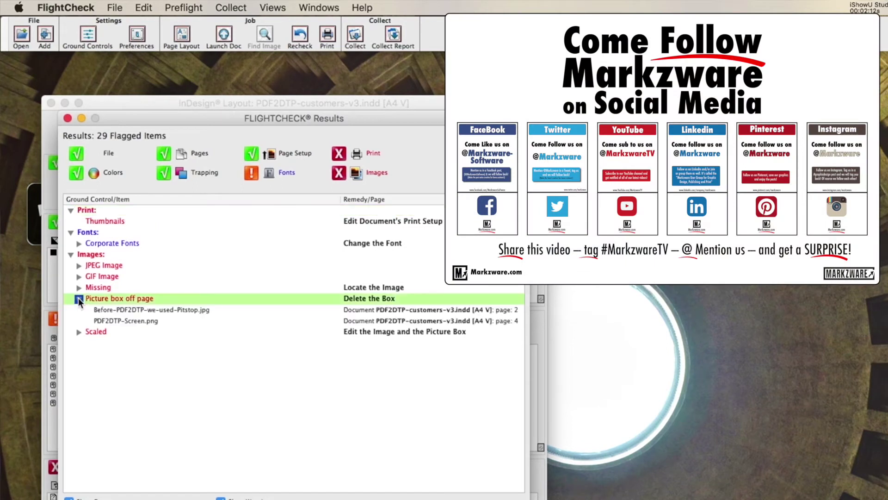
{"action": "left_click", "coordinate": [125, 310]}
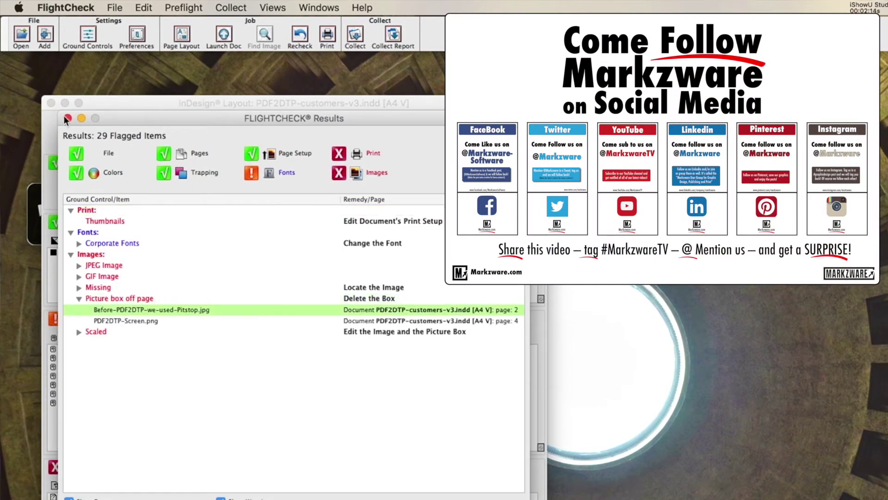
{"action": "left_click", "coordinate": [67, 119]}
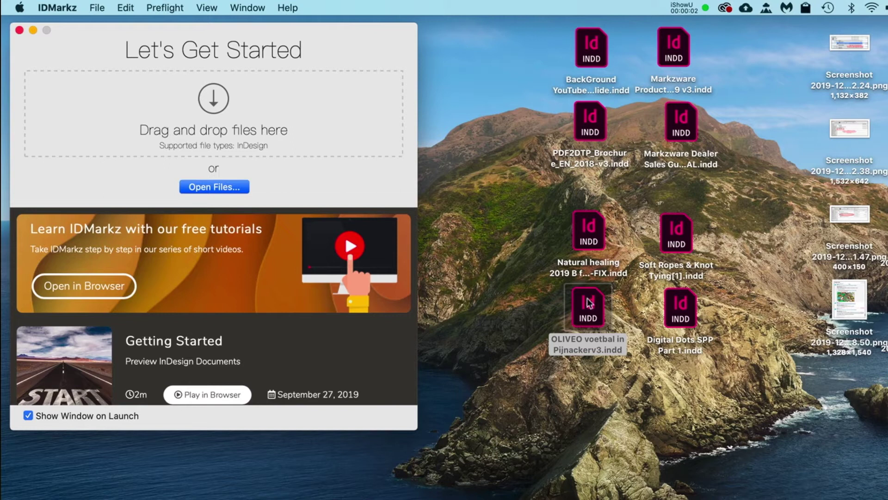
Preview the OLIVEO .indd, adjust its zoom, then open it in InDesign 2020 past the missing-link alert.
{"action": "left_click_drag", "start_coordinate": [588, 303], "coordinate": [226, 119]}
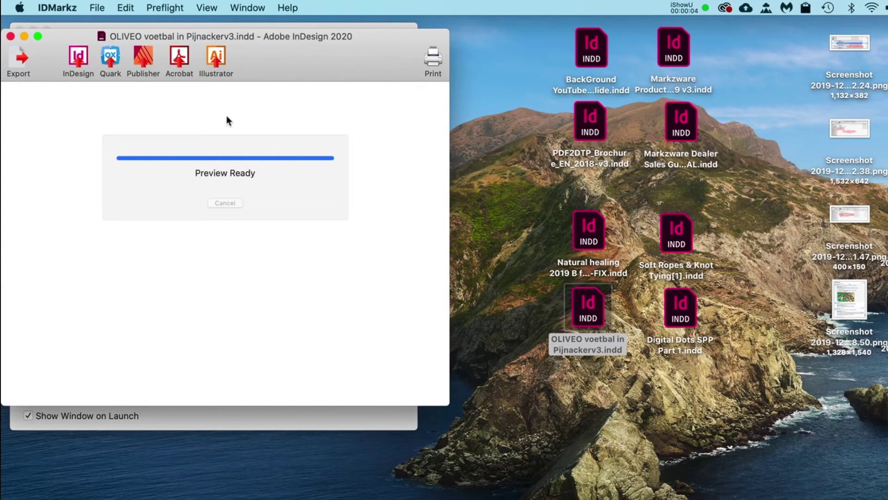
{"action": "left_click_drag", "start_coordinate": [247, 395], "coordinate": [247, 395]}
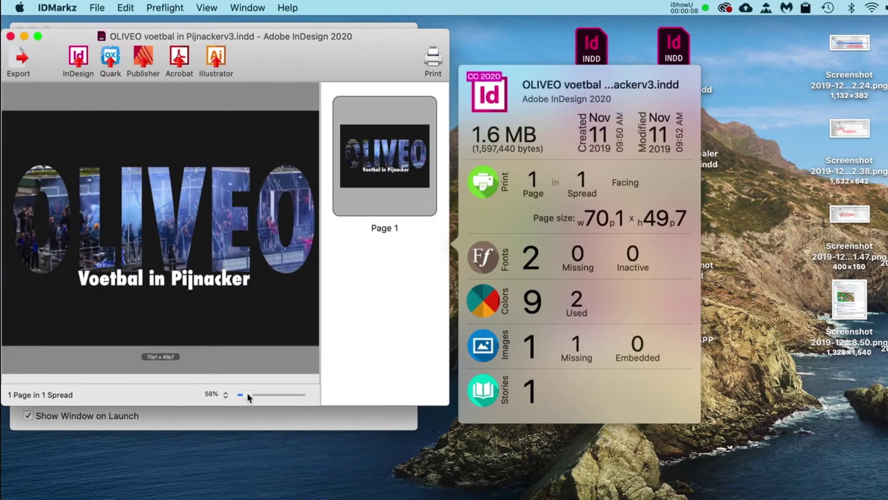
{"action": "left_click", "coordinate": [79, 59]}
{"action": "left_click", "coordinate": [664, 399]}
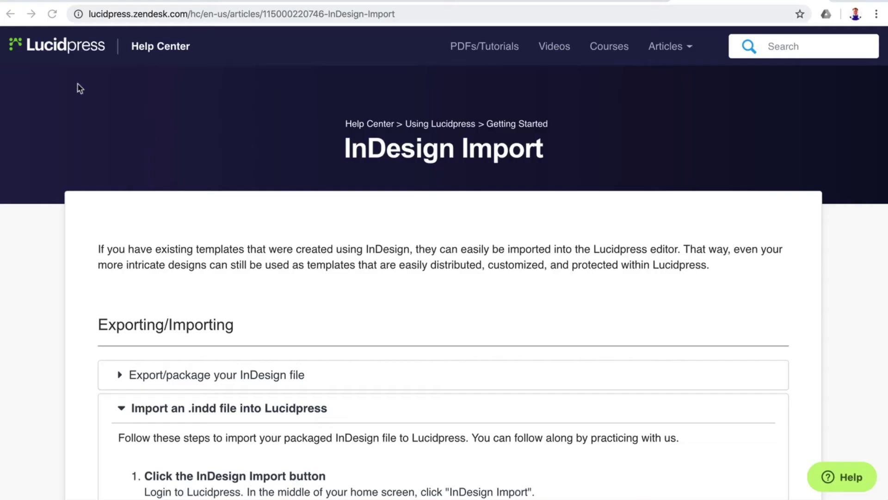
Scroll the InDesign Import article down to step 4's Missing Images screenshot.
{"action": "scroll", "coordinate": [590, 381], "scroll_direction": "down", "scroll_amount": 4}
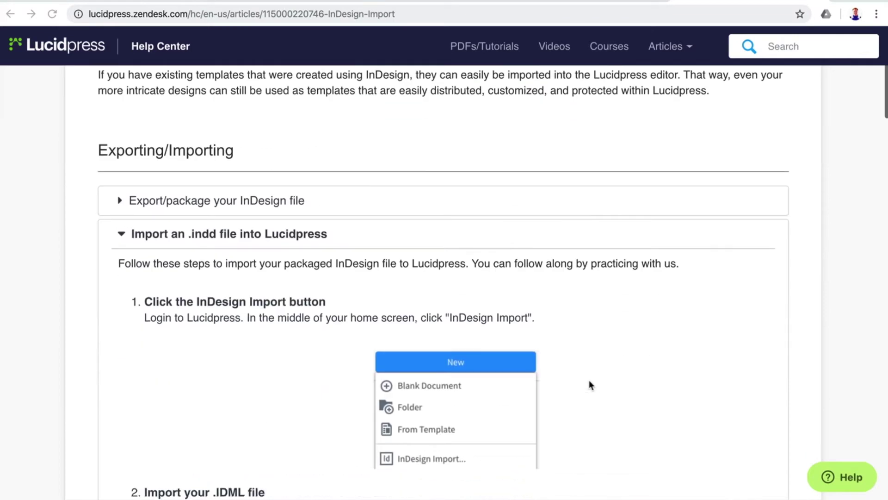
{"action": "scroll", "coordinate": [390, 279], "scroll_direction": "down", "scroll_amount": 8}
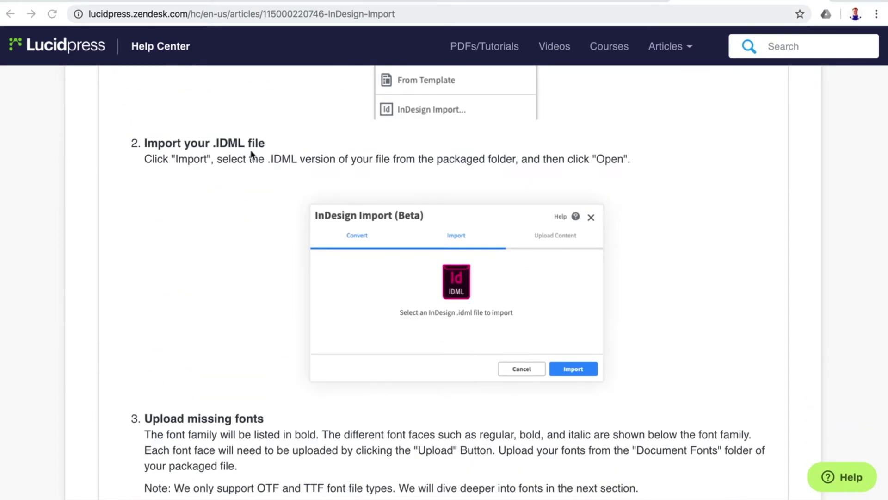
{"action": "scroll", "coordinate": [665, 261], "scroll_direction": "down", "scroll_amount": 19}
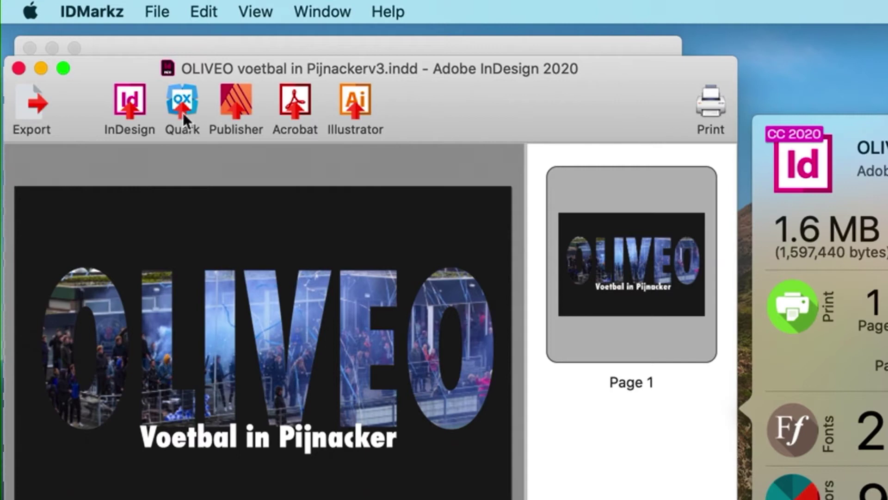
Send OLIVEO voetbal in Pijnackerv3 to QuarkXPress through the Quark toolbar button.
{"action": "left_click", "coordinate": [183, 113]}
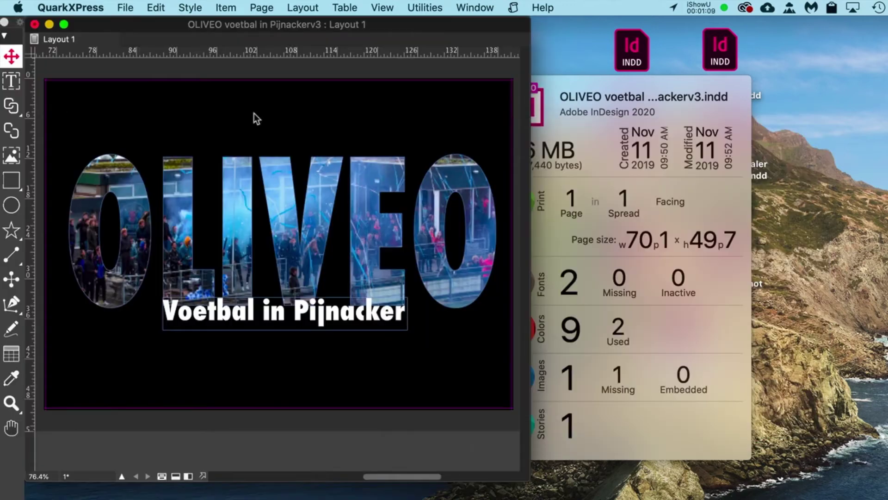
Open the converted OLIVEO voetbal layout from the QuarkXPress Welcome window.
{"action": "left_click", "coordinate": [254, 113]}
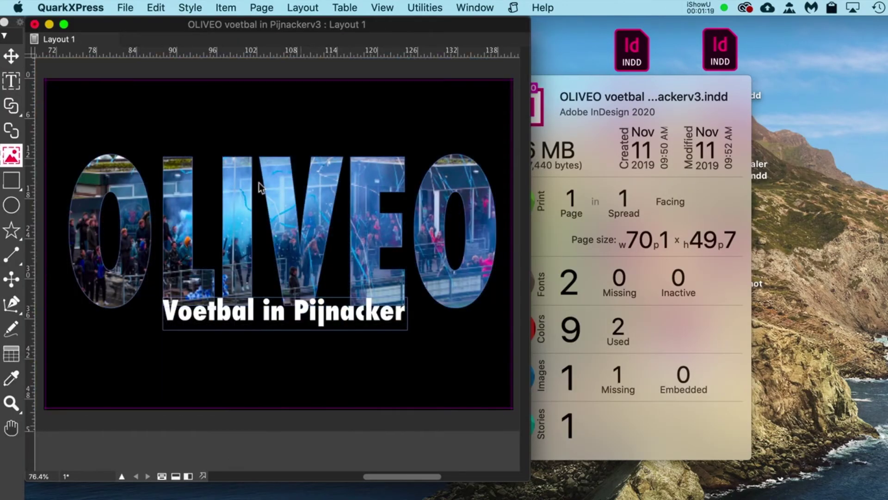
{"action": "left_click", "coordinate": [36, 8]}
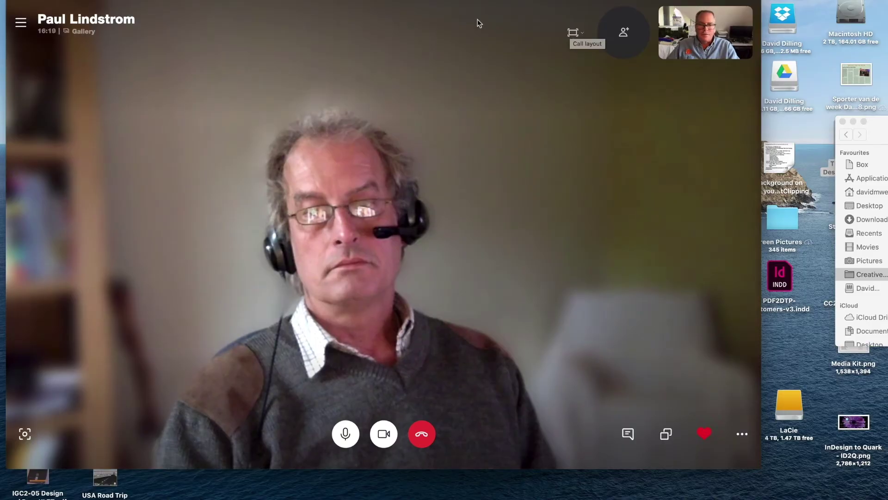
Drag the Skype call window down toward the bottom of the screen.
{"action": "left_click_drag", "start_coordinate": [478, 5], "coordinate": [364, 448]}
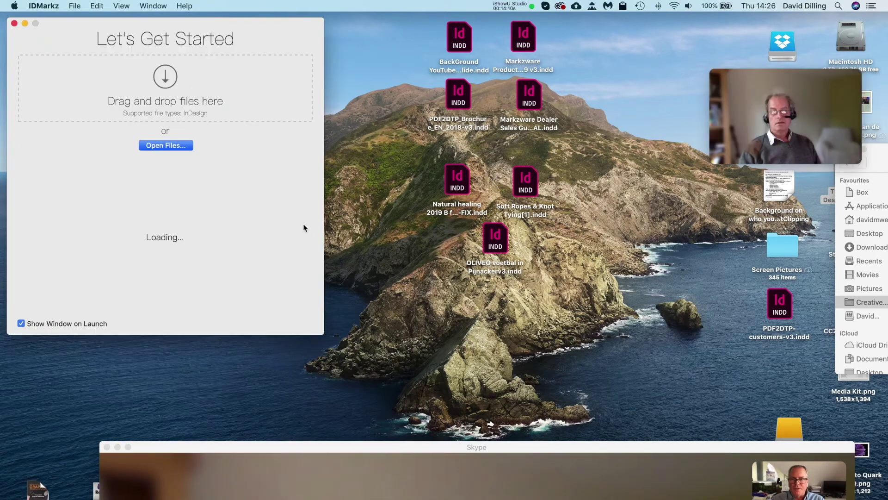
Drop Digital Dots SPP Part 1.indd from the Finder Downloads folder onto IDMarkz.
{"action": "left_click", "coordinate": [880, 155]}
{"action": "left_click_drag", "start_coordinate": [881, 149], "coordinate": [573, 189]}
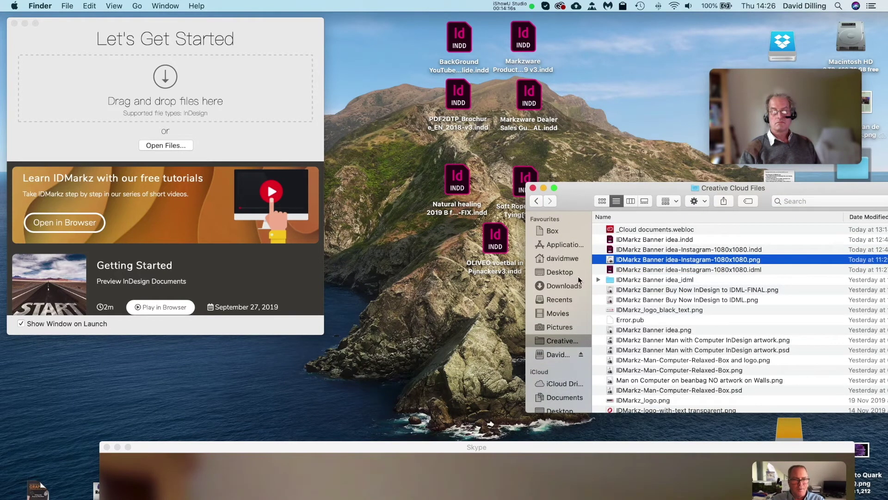
{"action": "left_click", "coordinate": [563, 286]}
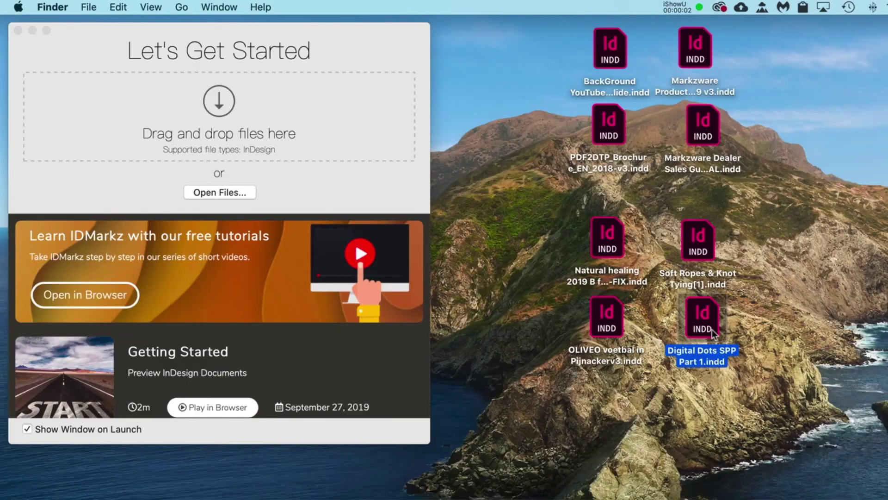
{"action": "left_click_drag", "start_coordinate": [712, 332], "coordinate": [315, 125]}
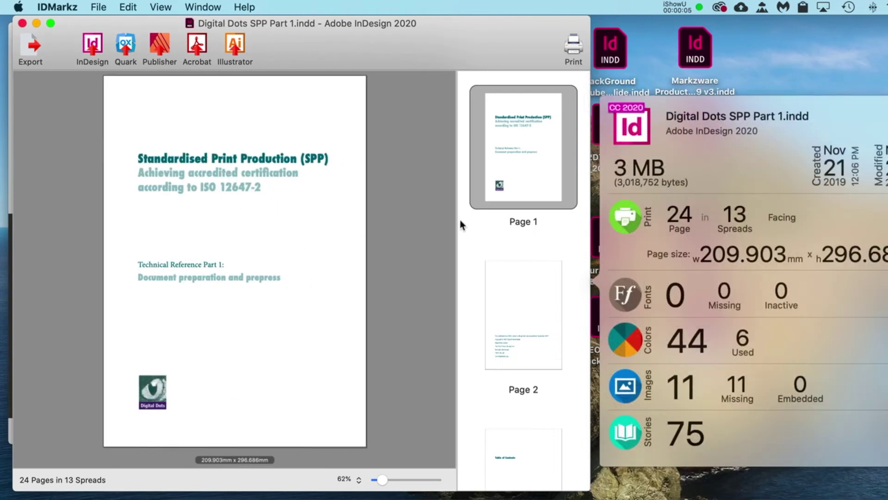
Page through to page 2, the Table of Contents and page 9, then bring up the export options.
{"action": "left_click", "coordinate": [518, 293]}
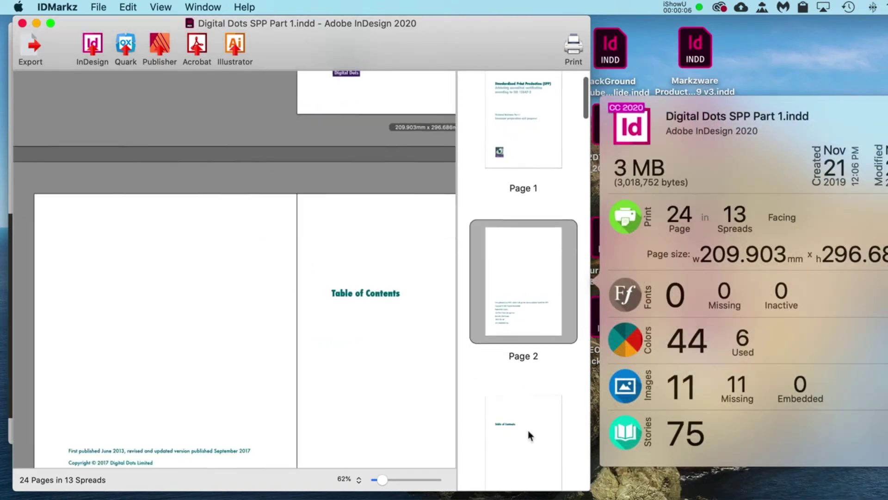
{"action": "left_click", "coordinate": [528, 430]}
{"action": "scroll", "coordinate": [355, 350], "scroll_direction": "down", "scroll_amount": 15}
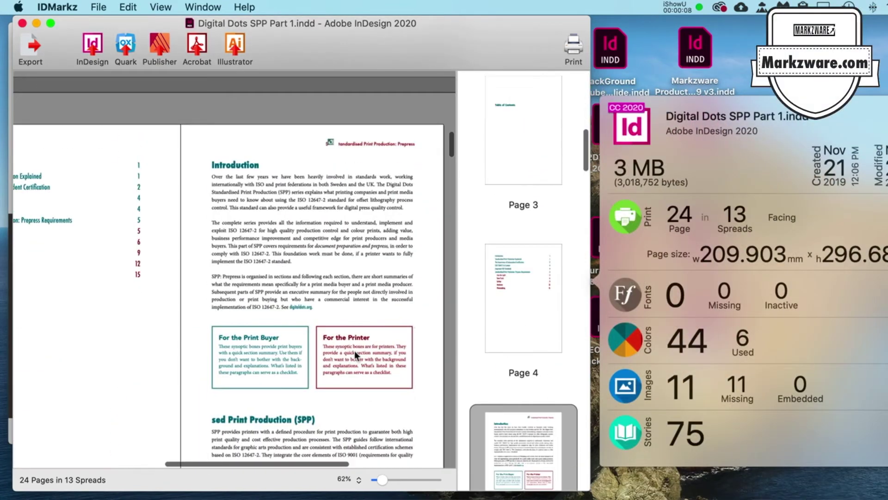
{"action": "scroll", "coordinate": [355, 351], "scroll_direction": "down", "scroll_amount": 5}
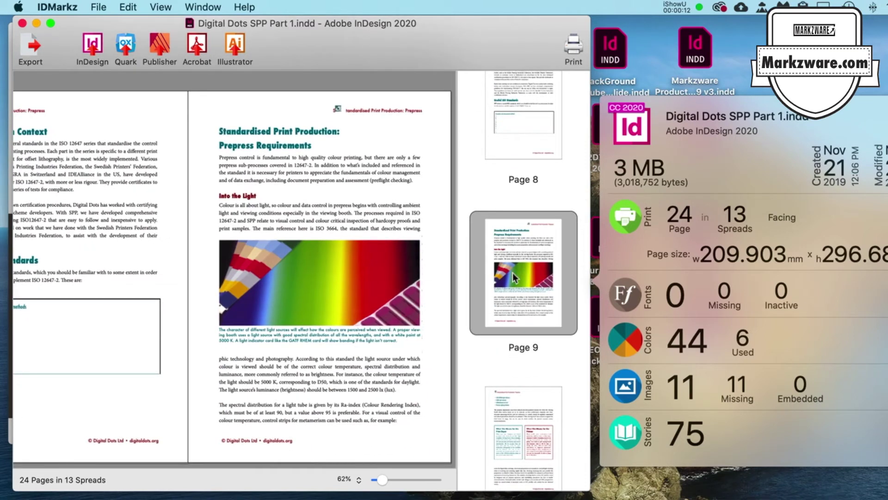
{"action": "left_click", "coordinate": [35, 43]}
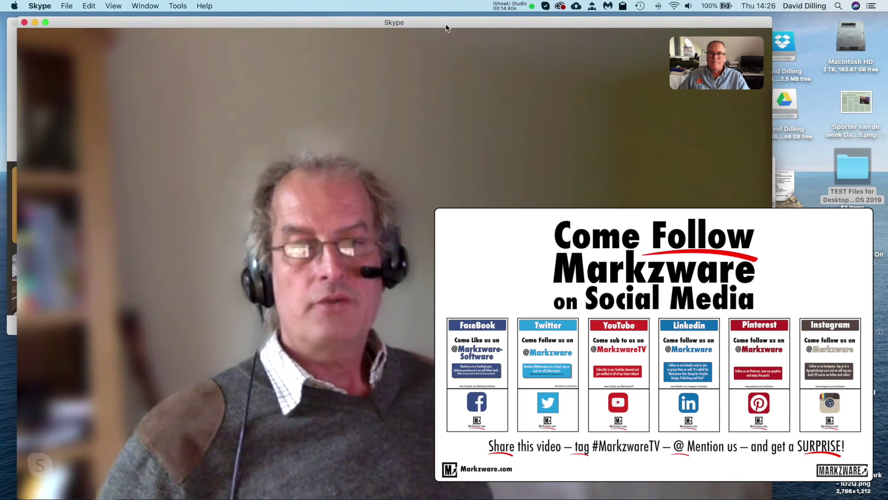
Move the Skype call windows aside and drop Digital Dots SPP Part 1.indd from Downloads onto IDMarkz.
{"action": "left_click", "coordinate": [800, 25]}
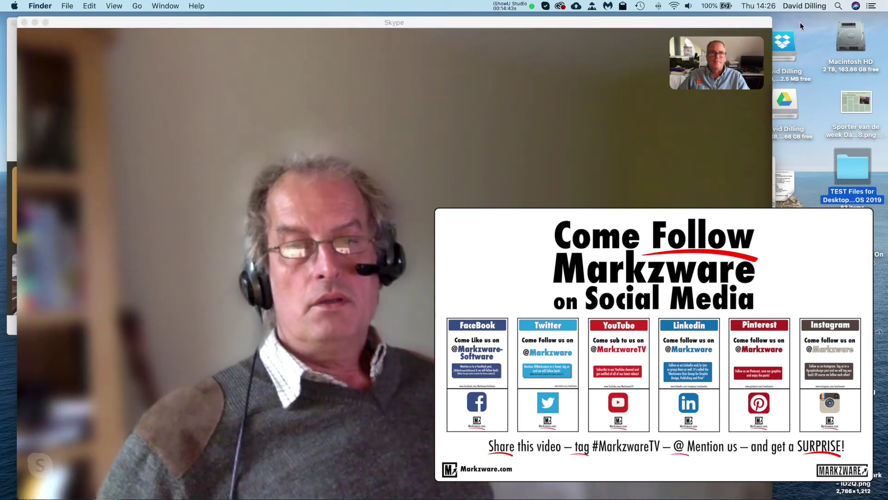
{"action": "left_click", "coordinate": [601, 26]}
{"action": "left_click_drag", "start_coordinate": [602, 26], "coordinate": [613, 362]}
{"action": "left_click", "coordinate": [456, 179]}
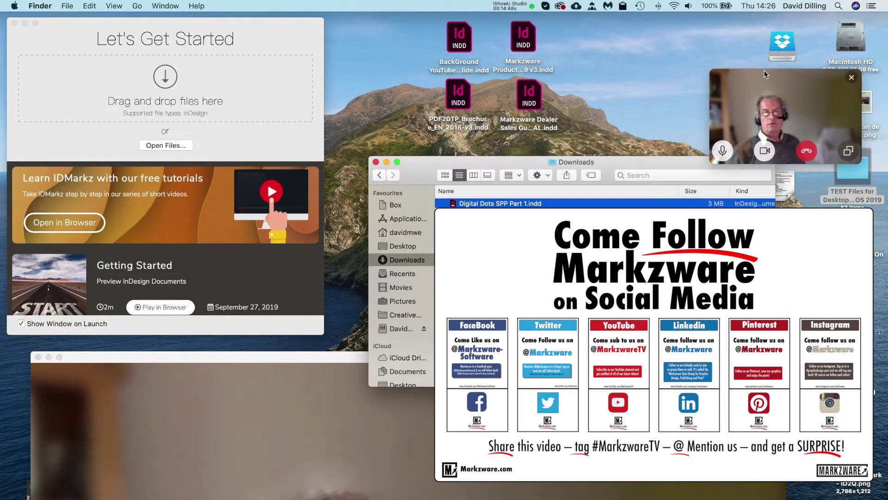
{"action": "left_click_drag", "start_coordinate": [765, 70], "coordinate": [420, 36]}
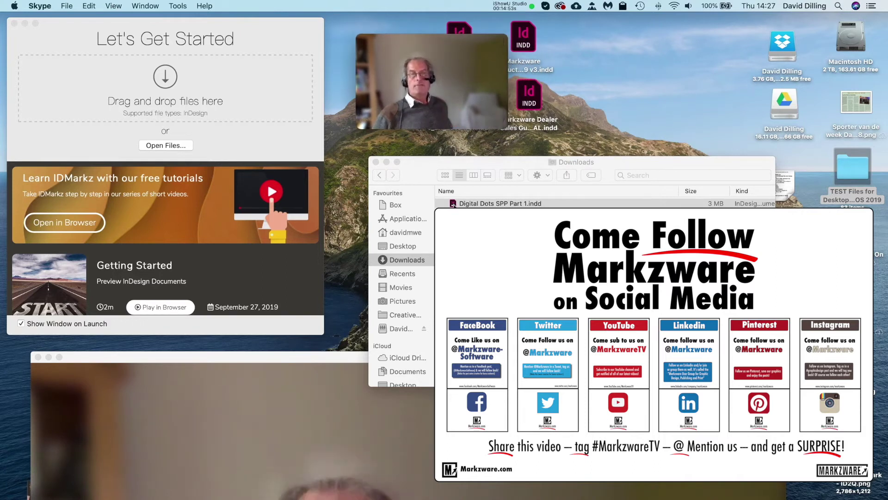
{"action": "mouse_move", "coordinate": [387, 43]}
{"action": "left_click_drag", "start_coordinate": [387, 40], "coordinate": [522, 30]}
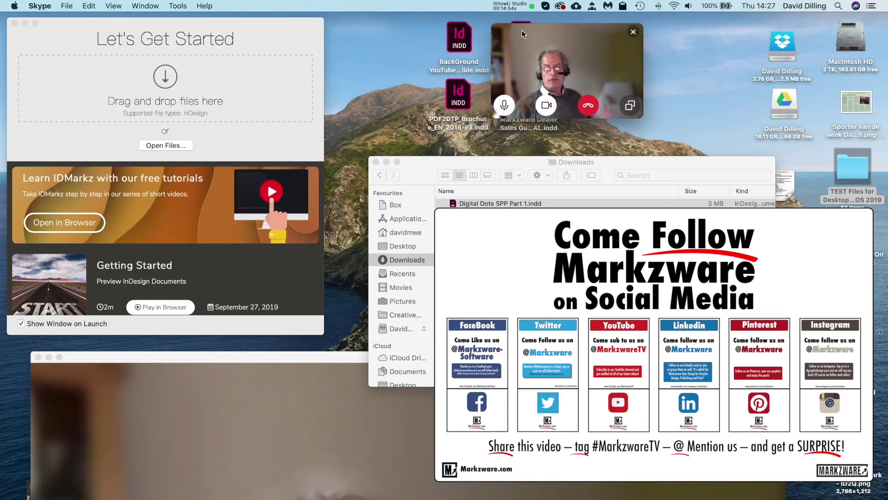
{"action": "left_click_drag", "start_coordinate": [453, 204], "coordinate": [203, 91]}
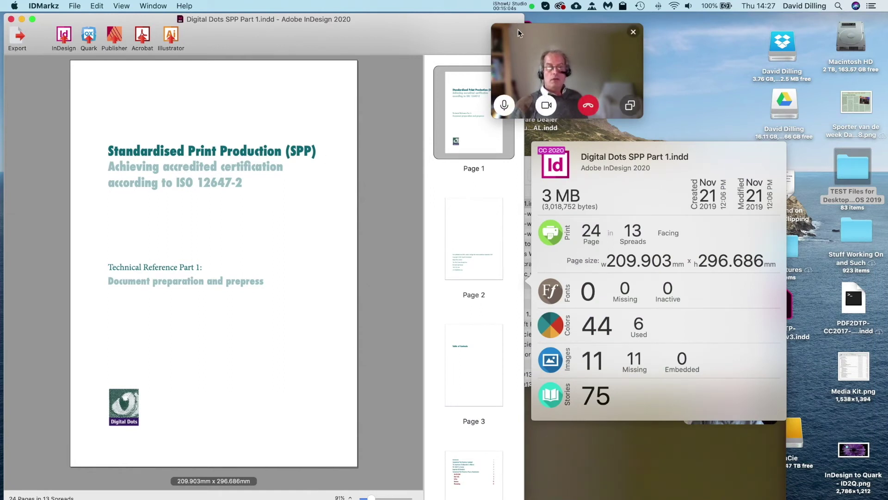
Zoom the IDMarkz preview out so the cover and the next spread's start are visible.
{"action": "left_click_drag", "start_coordinate": [517, 29], "coordinate": [548, 46]}
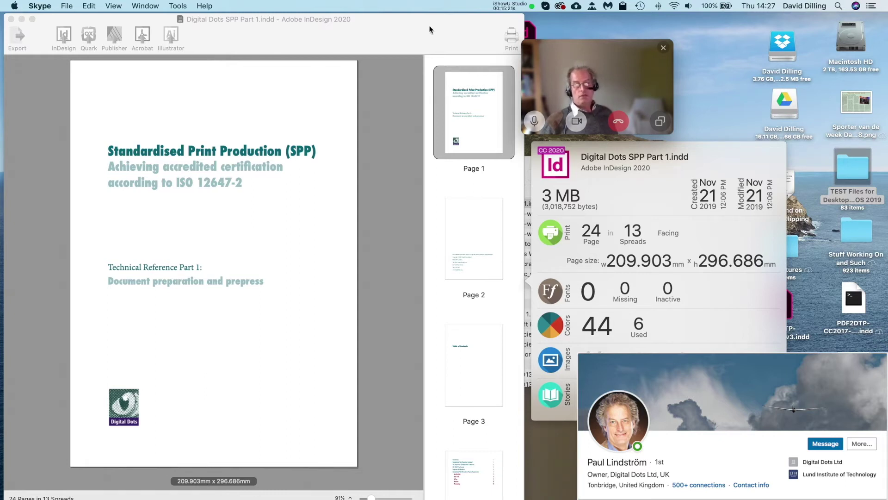
{"action": "left_click", "coordinate": [402, 24]}
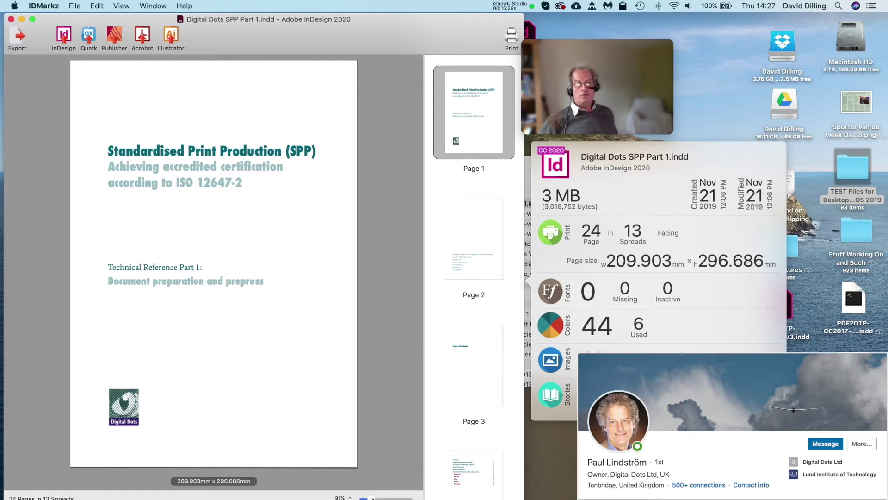
{"action": "left_click_drag", "start_coordinate": [373, 497], "coordinate": [364, 497]}
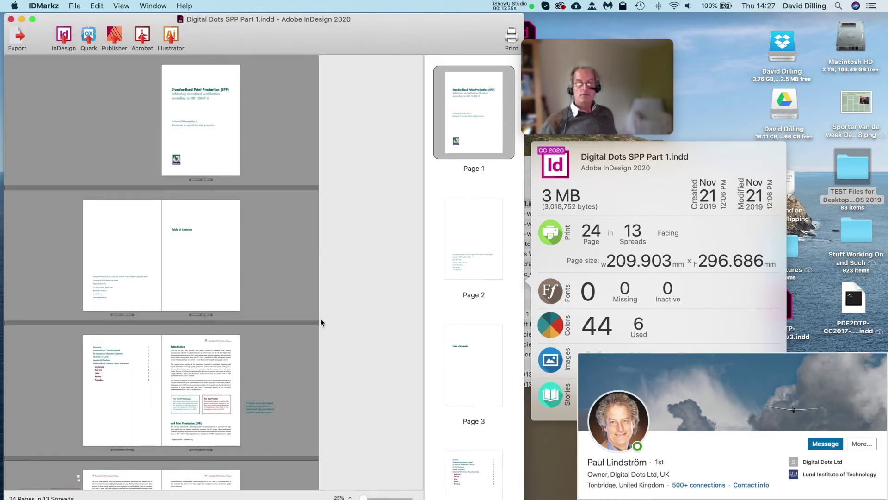
Scroll through the spreads at 25%, then zoom to 117% to read page 9's Into the Light section.
{"action": "scroll", "coordinate": [322, 322], "scroll_direction": "down", "scroll_amount": 10}
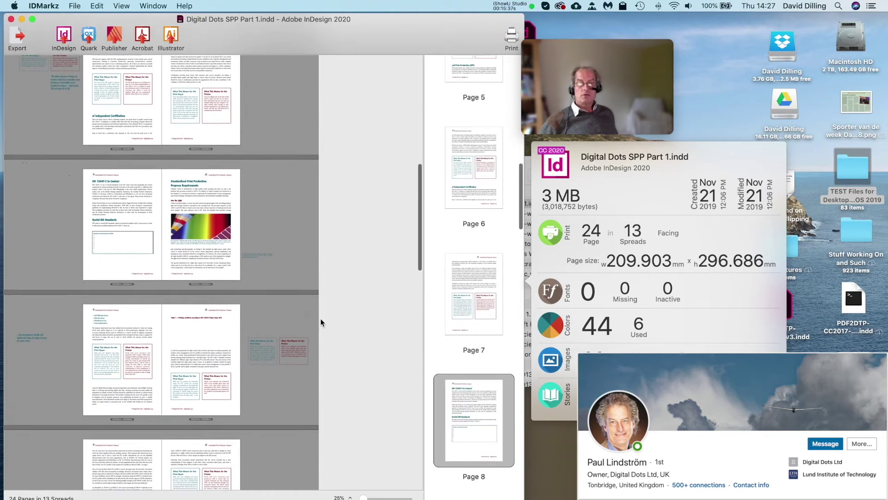
{"action": "scroll", "coordinate": [320, 322], "scroll_direction": "down", "scroll_amount": 3}
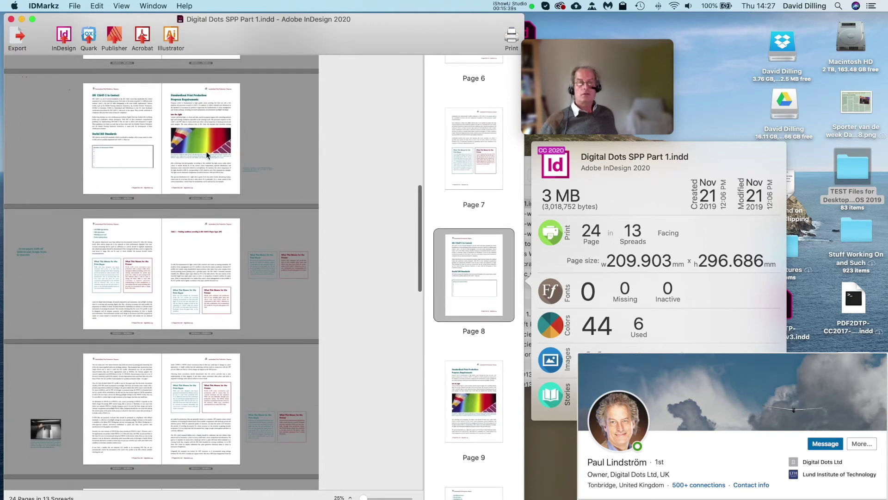
{"action": "scroll", "coordinate": [369, 486], "scroll_direction": "down", "scroll_amount": 2}
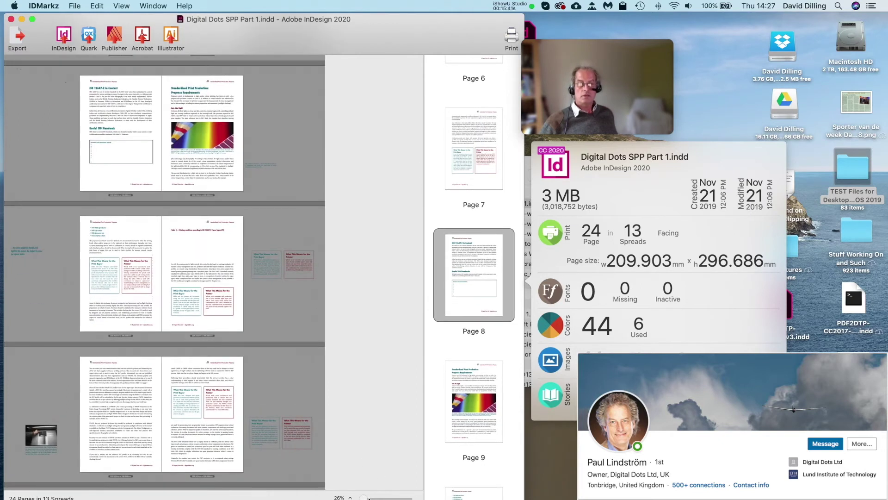
{"action": "left_click_drag", "start_coordinate": [363, 497], "coordinate": [374, 498]}
{"action": "scroll", "coordinate": [305, 284], "scroll_direction": "up", "scroll_amount": 10}
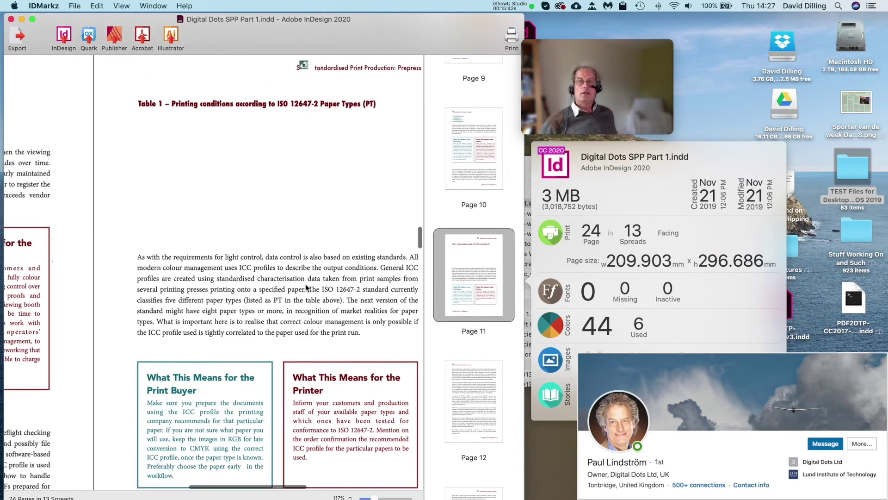
{"action": "scroll", "coordinate": [305, 284], "scroll_direction": "up", "scroll_amount": 2}
{"action": "scroll", "coordinate": [305, 284], "scroll_direction": "right", "scroll_amount": 3}
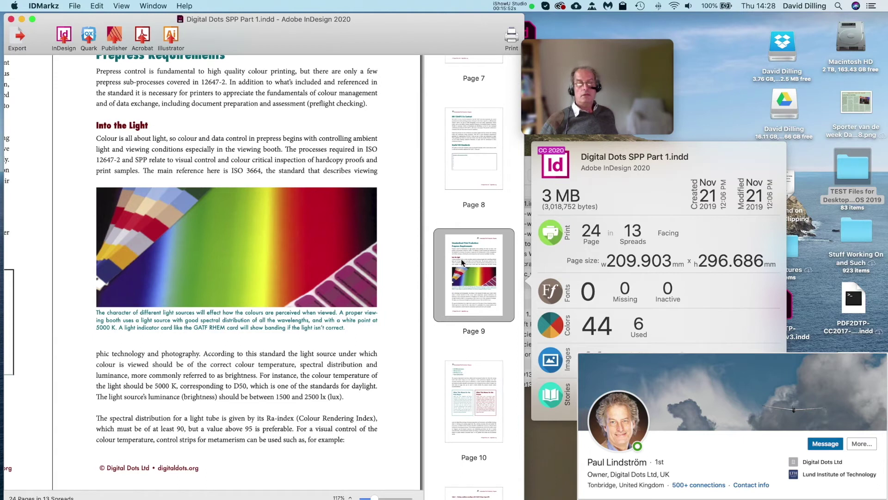
Drag page 9 out as a desktop PDF, review it in Preview, and return to IDMarkz.
{"action": "left_click_drag", "start_coordinate": [463, 261], "coordinate": [712, 71]}
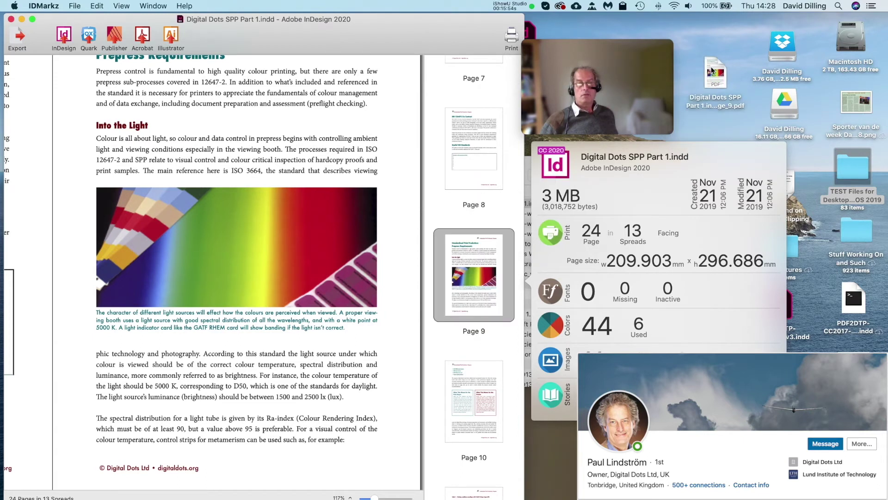
{"action": "double_click", "coordinate": [716, 74]}
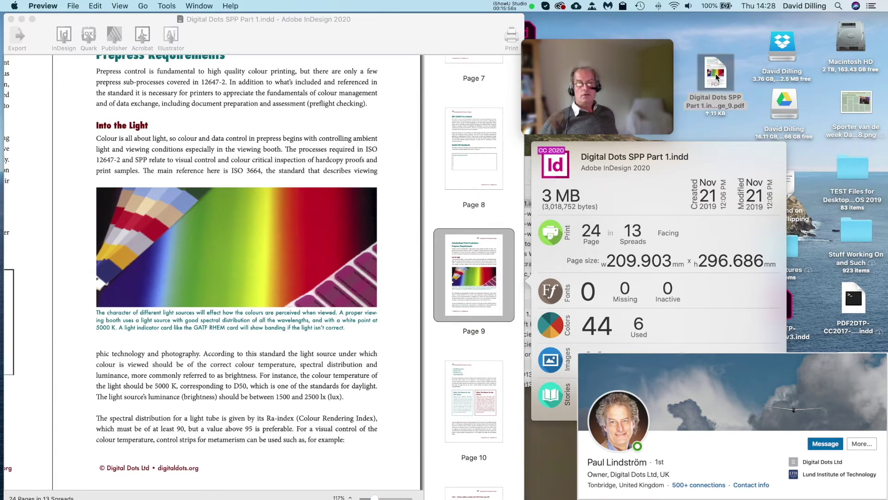
{"action": "scroll", "coordinate": [187, 139], "scroll_direction": "down", "scroll_amount": 10}
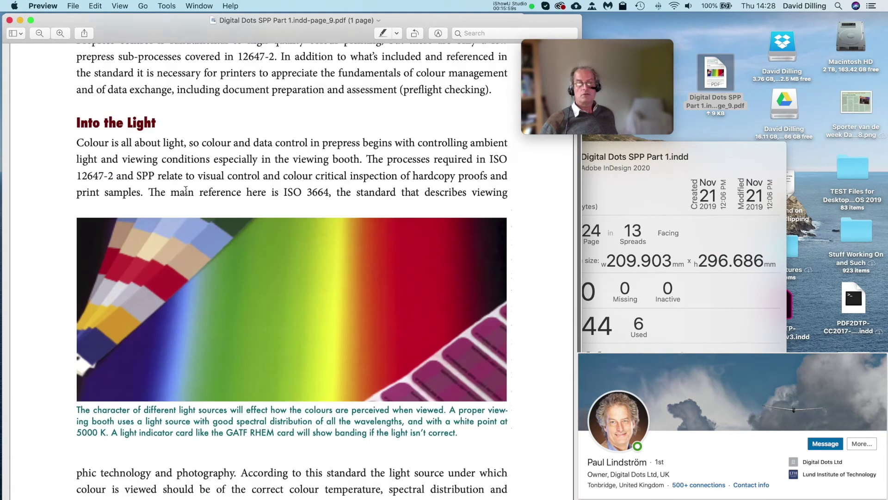
{"action": "scroll", "coordinate": [186, 190], "scroll_direction": "up", "scroll_amount": 3}
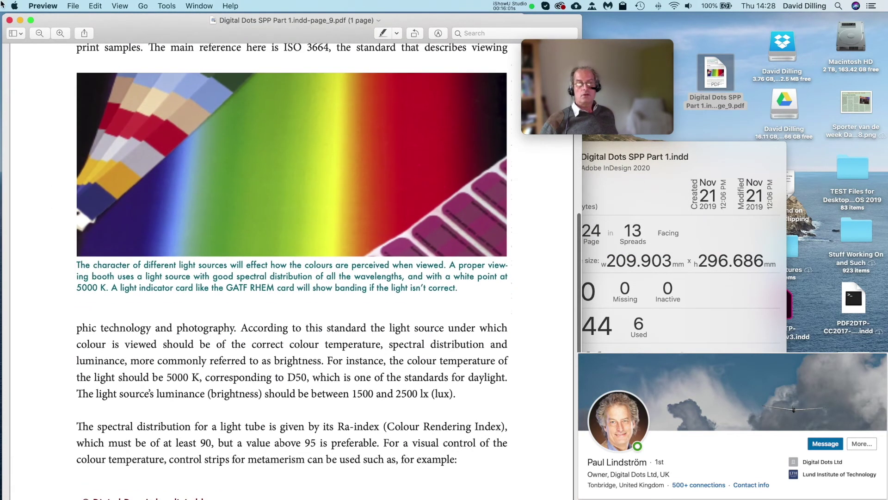
{"action": "left_click", "coordinate": [9, 20]}
{"action": "left_click", "coordinate": [245, 22]}
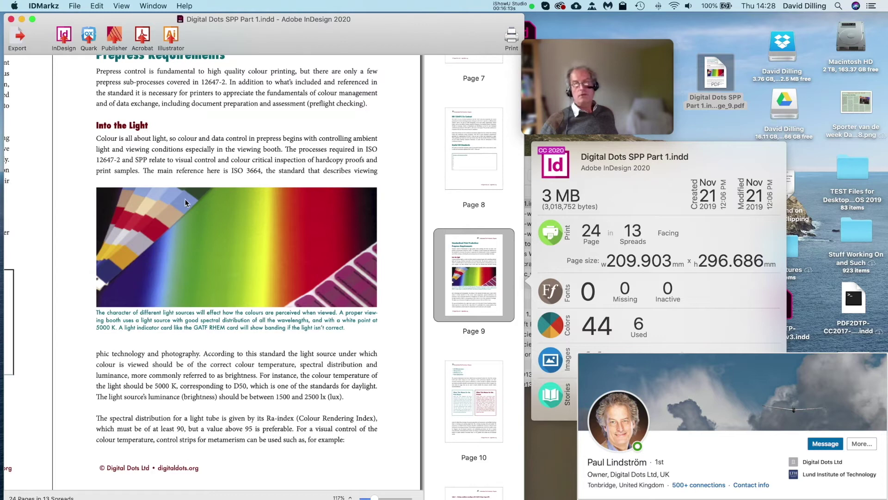
Scroll to page 17 and drag its thumbnail out as a PDF onto the desktop.
{"action": "scroll", "coordinate": [185, 199], "scroll_direction": "left", "scroll_amount": 5}
{"action": "scroll", "coordinate": [185, 202], "scroll_direction": "down", "scroll_amount": 15}
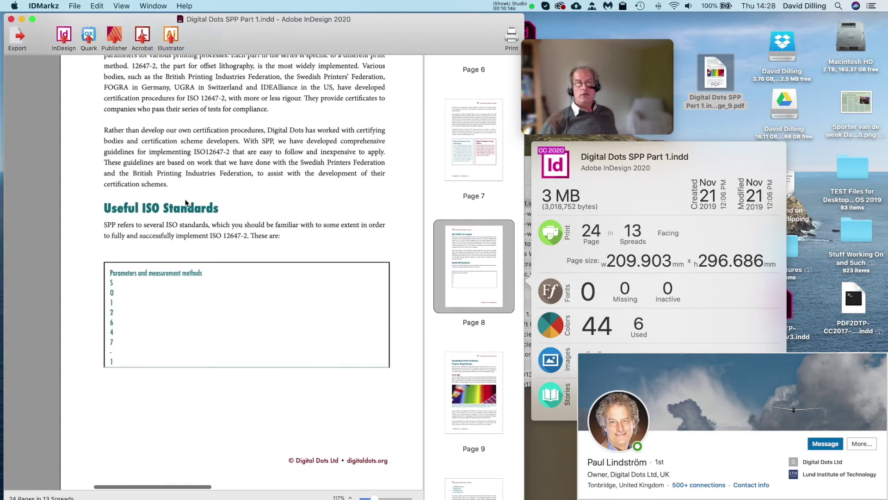
{"action": "scroll", "coordinate": [185, 203], "scroll_direction": "right", "scroll_amount": 5}
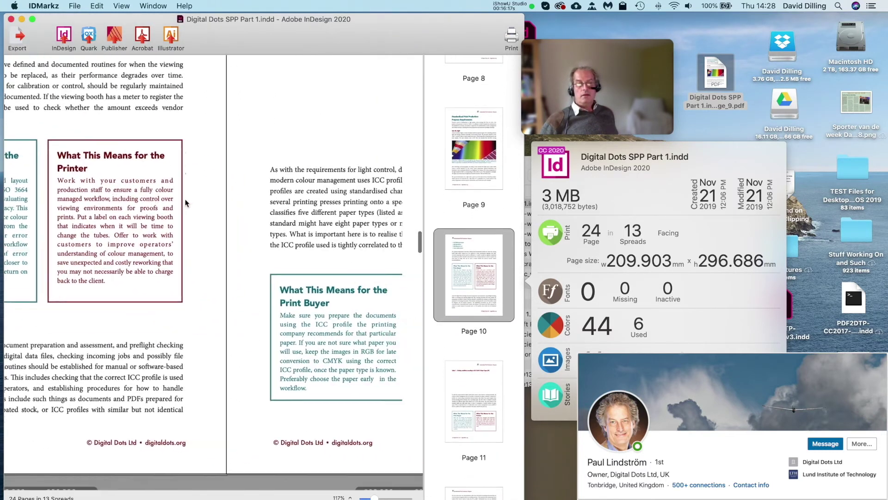
{"action": "scroll", "coordinate": [185, 202], "scroll_direction": "down", "scroll_amount": 15}
{"action": "scroll", "coordinate": [185, 202], "scroll_direction": "down", "scroll_amount": 10}
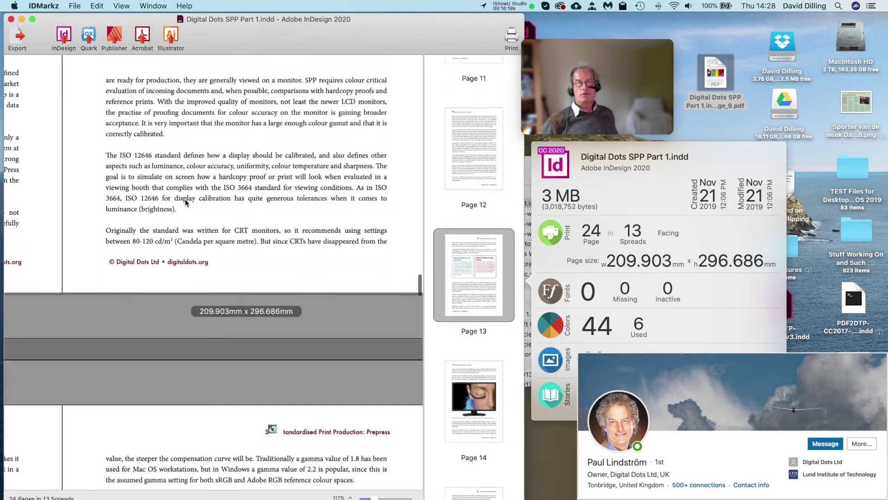
{"action": "scroll", "coordinate": [185, 203], "scroll_direction": "right", "scroll_amount": 5}
{"action": "scroll", "coordinate": [185, 202], "scroll_direction": "down", "scroll_amount": 15}
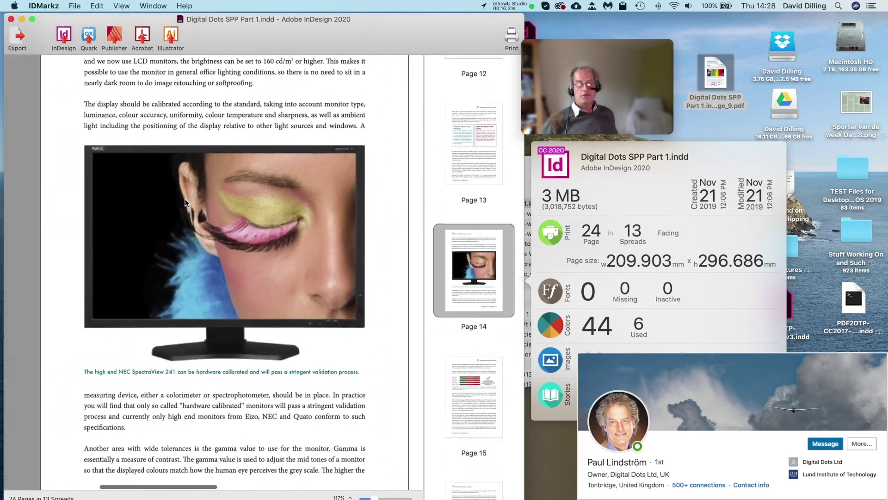
{"action": "scroll", "coordinate": [185, 202], "scroll_direction": "right", "scroll_amount": 5}
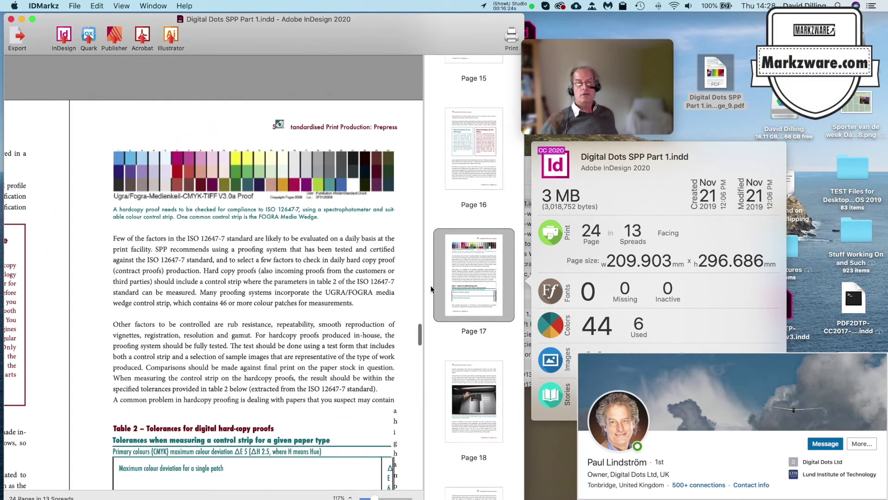
{"action": "left_click_drag", "start_coordinate": [464, 270], "coordinate": [696, 35]}
Open the page 17 PDF in Preview, look it over, and close it.
{"action": "left_click", "coordinate": [696, 35]}
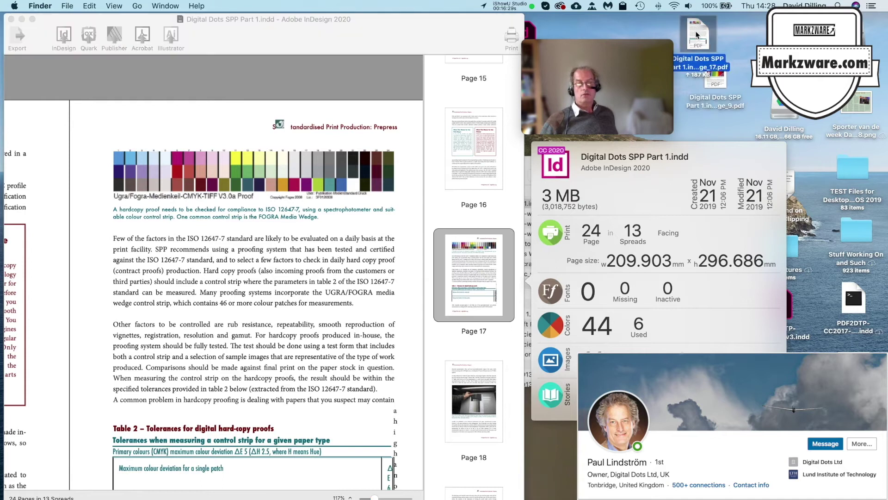
{"action": "double_click", "coordinate": [696, 35]}
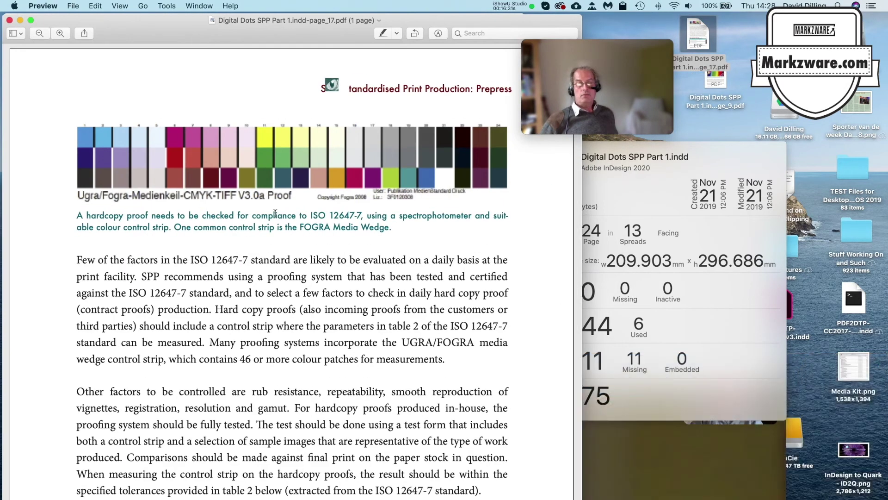
{"action": "scroll", "coordinate": [222, 298], "scroll_direction": "down", "scroll_amount": 10}
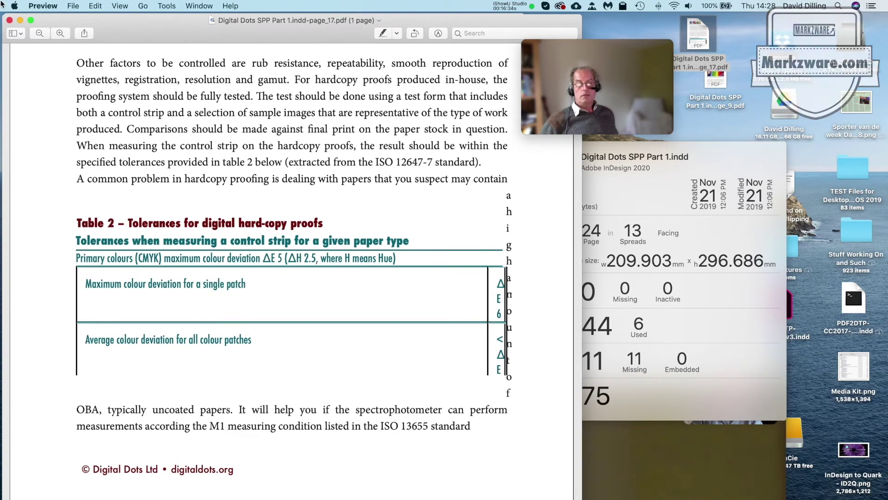
{"action": "left_click", "coordinate": [10, 20]}
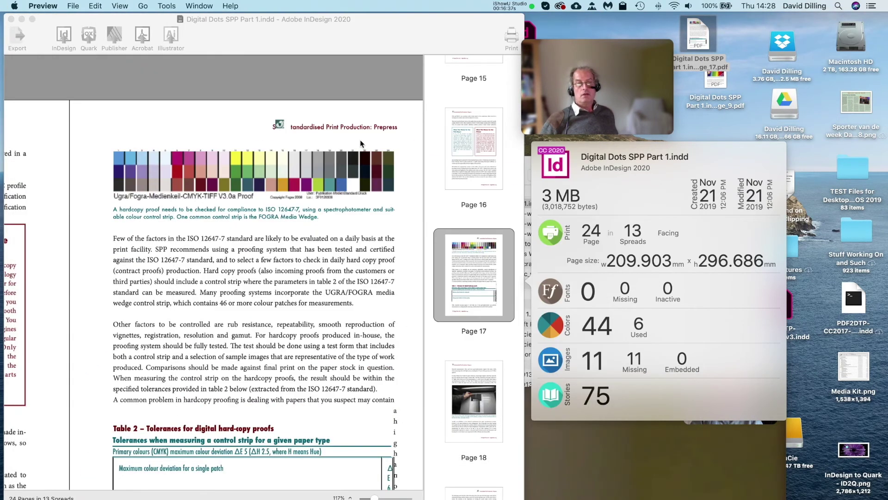
Return to the IDMarkz document and close the SPP guide preview.
{"action": "scroll", "coordinate": [288, 297], "scroll_direction": "down", "scroll_amount": 20}
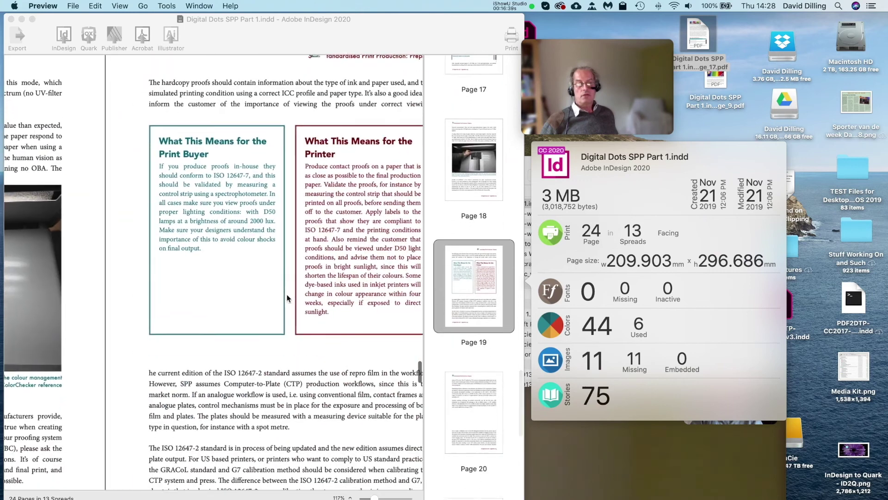
{"action": "scroll", "coordinate": [287, 297], "scroll_direction": "up", "scroll_amount": 20}
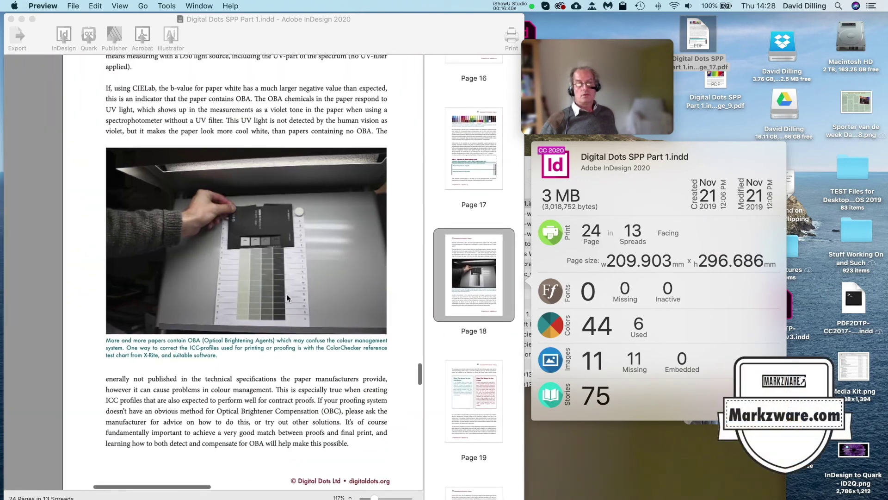
{"action": "scroll", "coordinate": [287, 298], "scroll_direction": "right", "scroll_amount": 3}
{"action": "scroll", "coordinate": [287, 298], "scroll_direction": "up", "scroll_amount": 1}
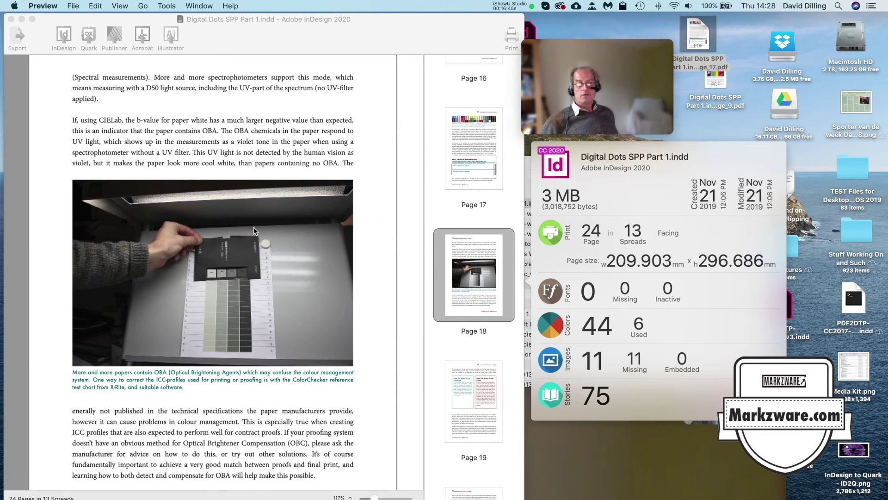
{"action": "left_click", "coordinate": [242, 34]}
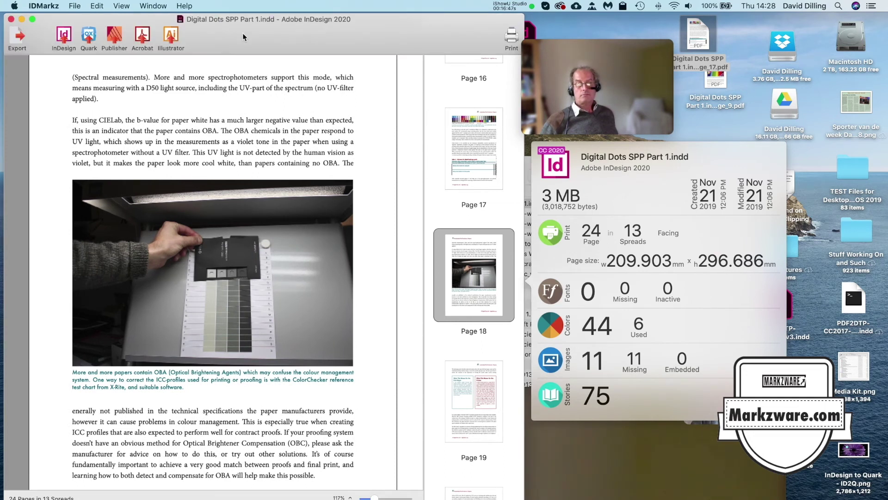
{"action": "left_click", "coordinate": [10, 19]}
Reload Digital Dots SPP Part 1.indd into IDMarkz from the Downloads window.
{"action": "left_click_drag", "start_coordinate": [412, 161], "coordinate": [431, 156]}
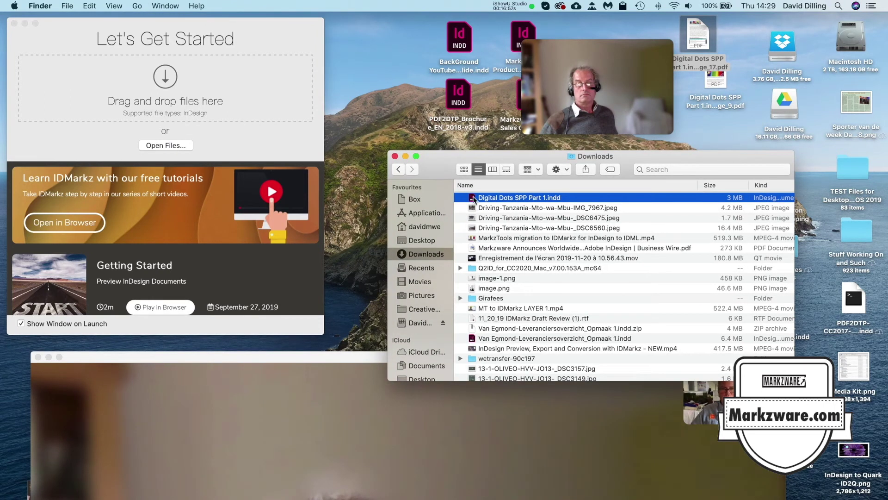
{"action": "left_click_drag", "start_coordinate": [473, 199], "coordinate": [259, 124]}
{"action": "left_click_drag", "start_coordinate": [519, 198], "coordinate": [184, 81]}
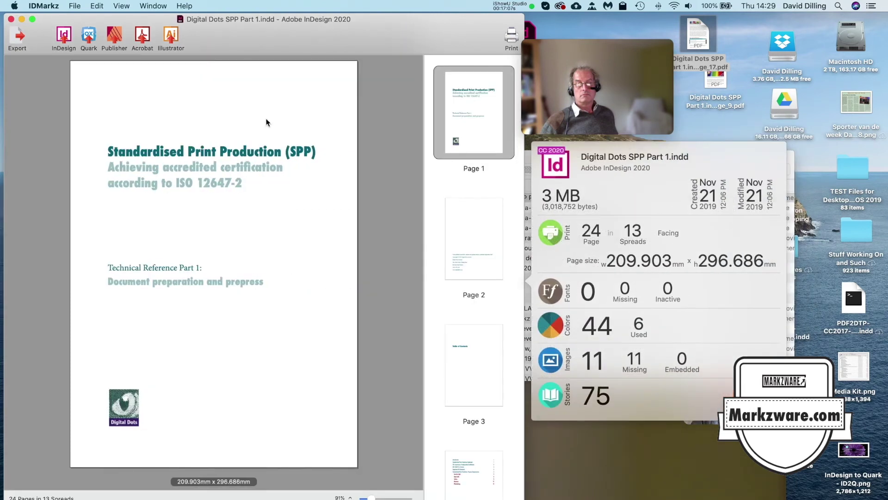
Scroll through the preview's thumbnail panel toward the guide's last pages.
{"action": "scroll", "coordinate": [432, 281], "scroll_direction": "down", "scroll_amount": 10}
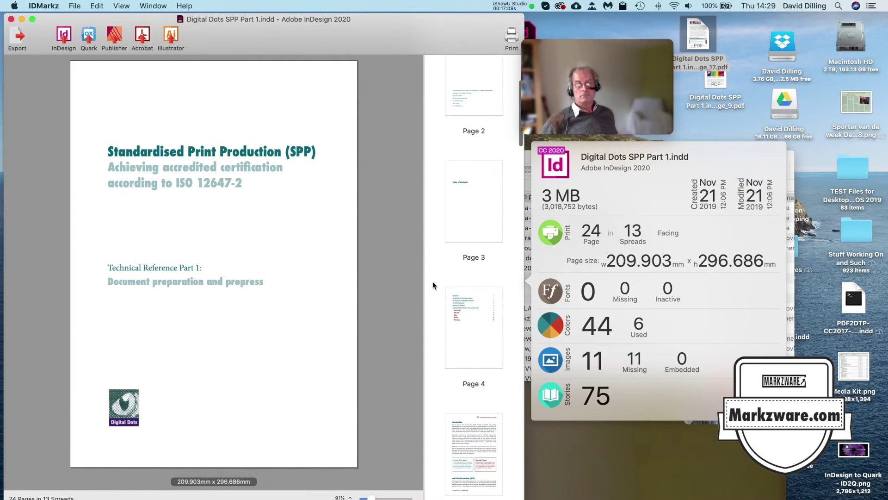
{"action": "scroll", "coordinate": [432, 281], "scroll_direction": "down", "scroll_amount": 10}
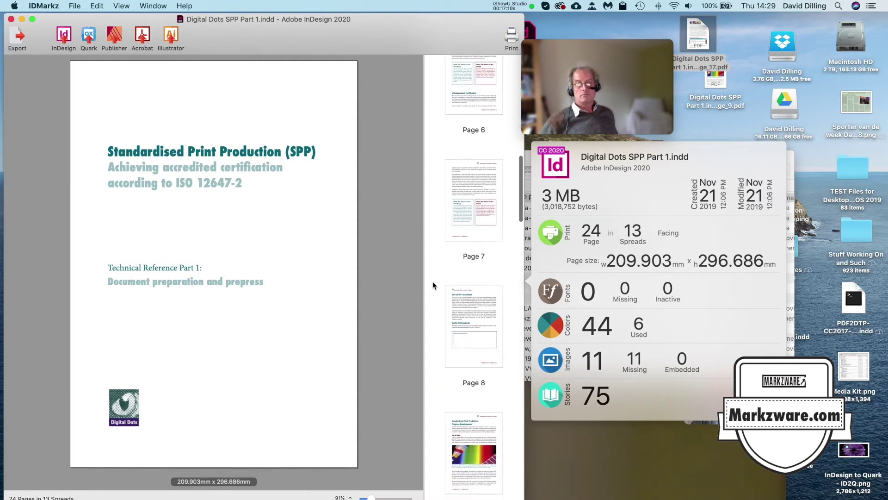
{"action": "scroll", "coordinate": [432, 285], "scroll_direction": "down", "scroll_amount": 15}
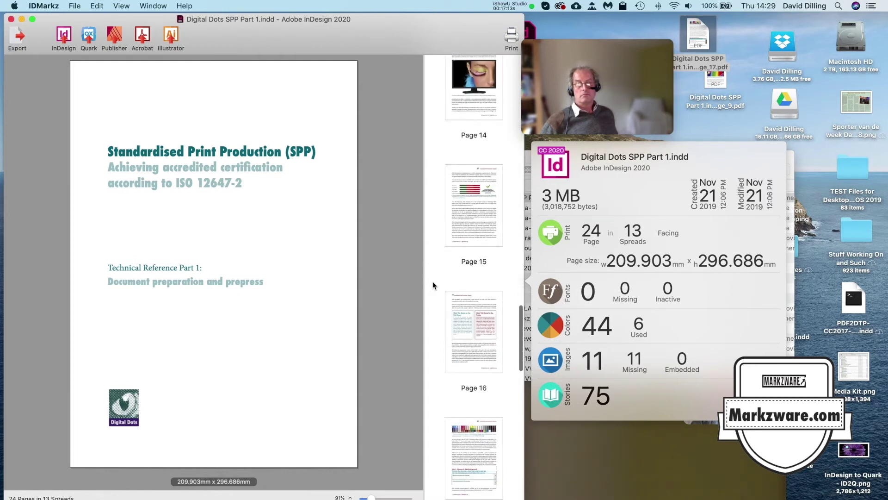
{"action": "scroll", "coordinate": [432, 285], "scroll_direction": "down", "scroll_amount": 5}
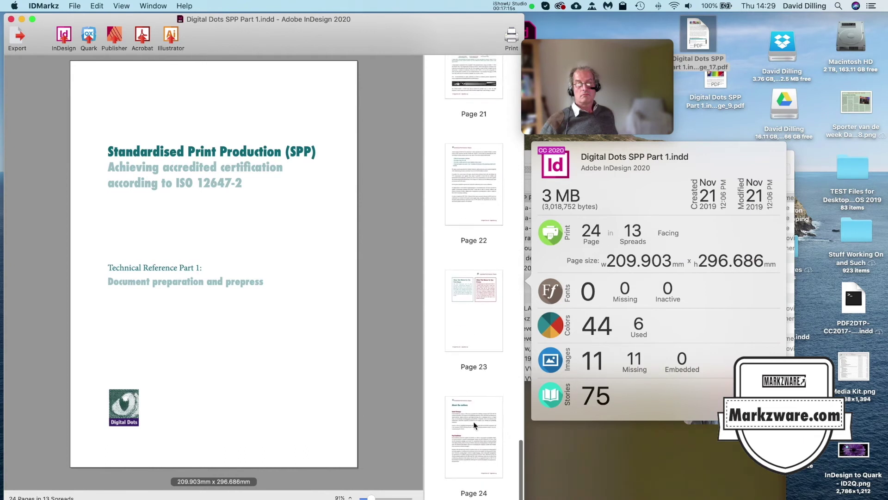
{"action": "scroll", "coordinate": [324, 355], "scroll_direction": "up", "scroll_amount": 5}
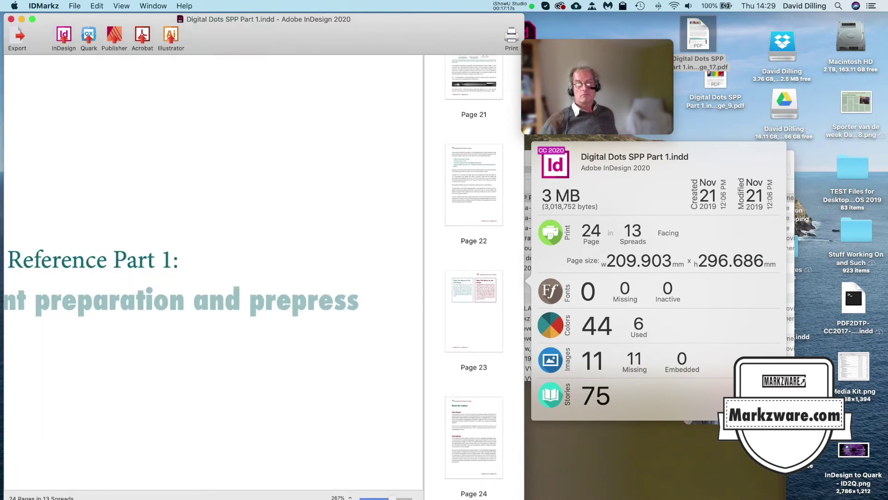
{"action": "scroll", "coordinate": [324, 359], "scroll_direction": "down", "scroll_amount": 10}
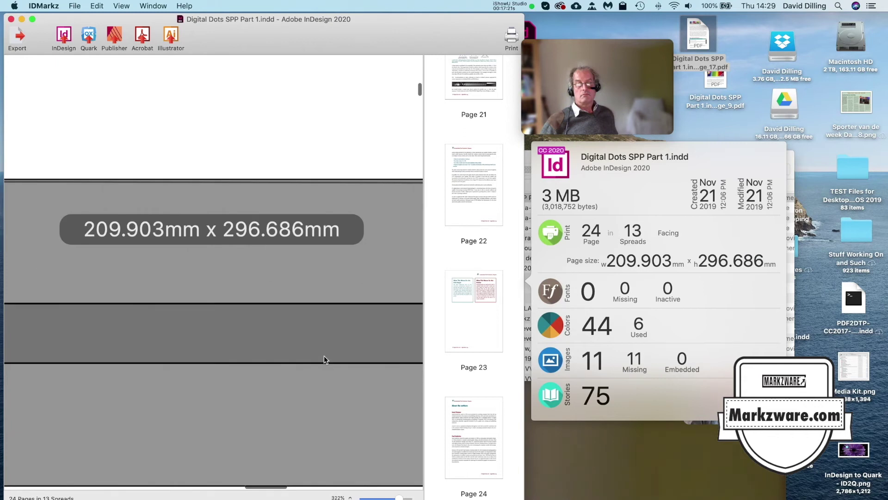
Jump to the Contents page with Home, then drag the scrollbar down to page 13.
{"action": "key", "text": "Home"}
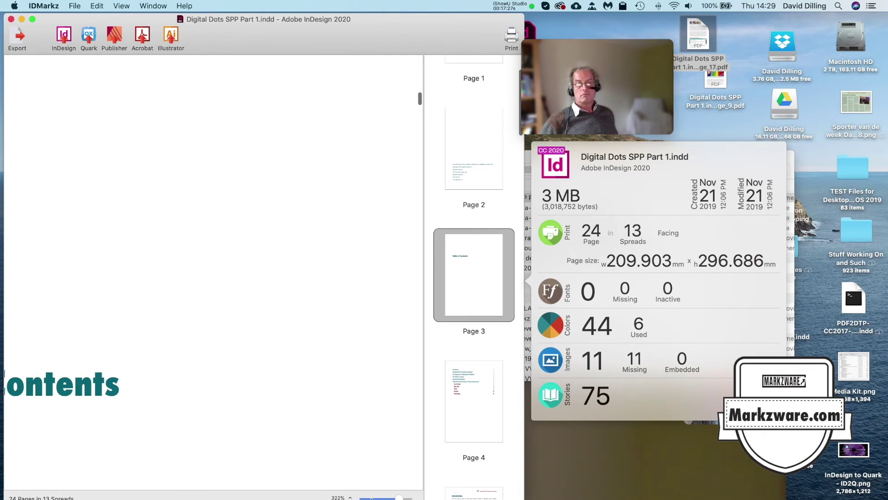
{"action": "left_click_drag", "start_coordinate": [419, 98], "coordinate": [420, 256]}
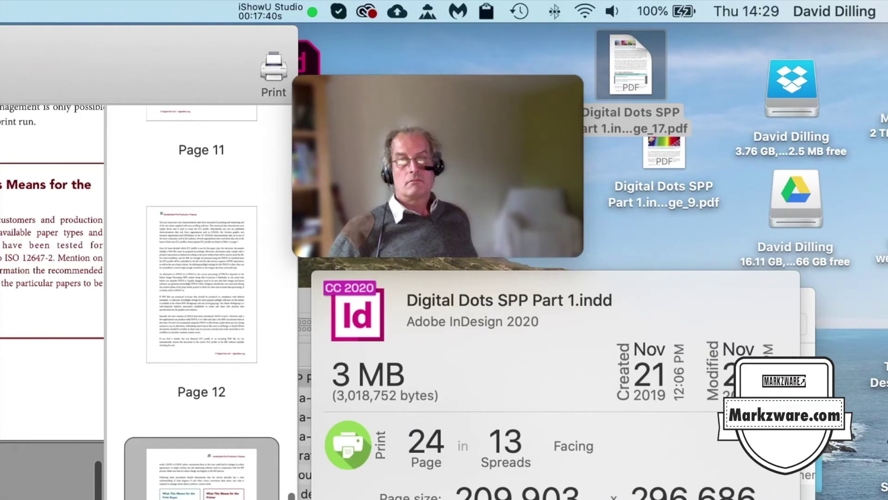
{"action": "scroll", "coordinate": [473, 394], "scroll_direction": "down", "scroll_amount": 3}
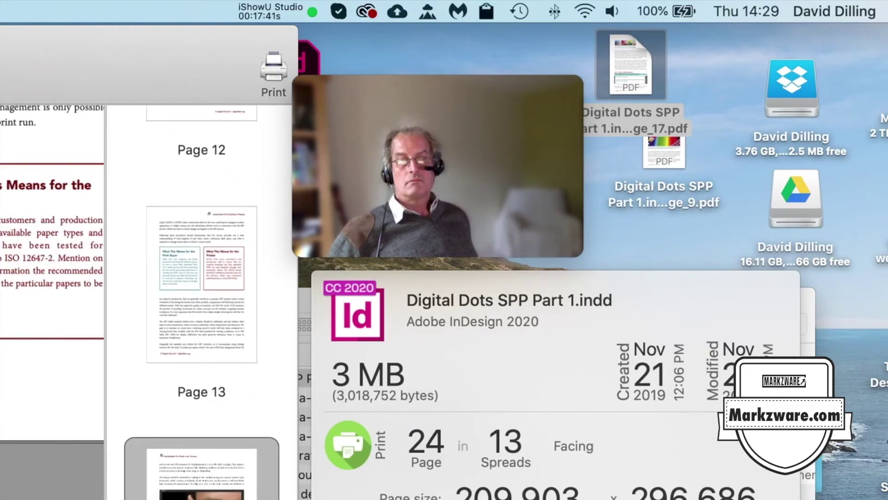
Drag page 14 out as a desktop PDF, review it in Preview, then close it.
{"action": "left_click_drag", "start_coordinate": [196, 490], "coordinate": [690, 80]}
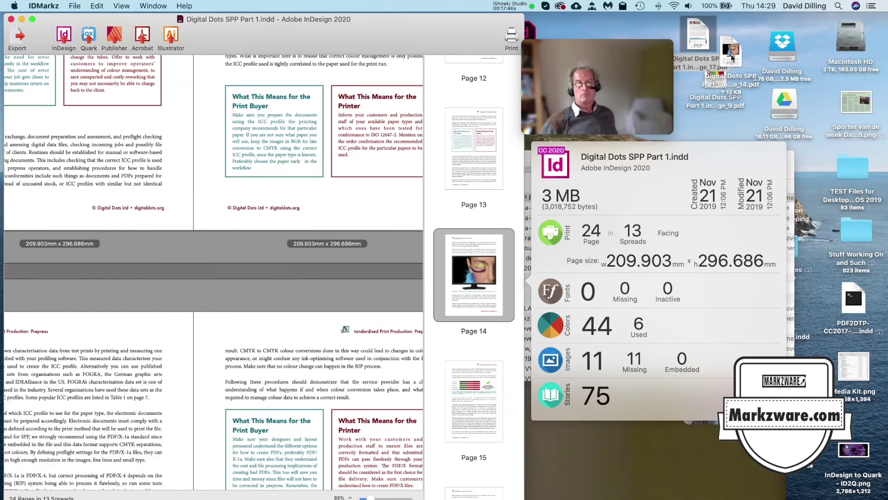
{"action": "double_click", "coordinate": [731, 56]}
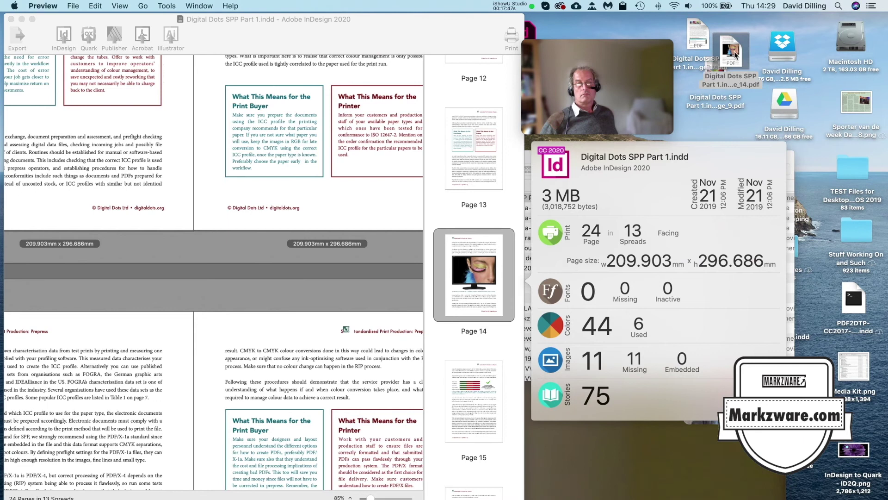
{"action": "scroll", "coordinate": [403, 180], "scroll_direction": "down", "scroll_amount": 10}
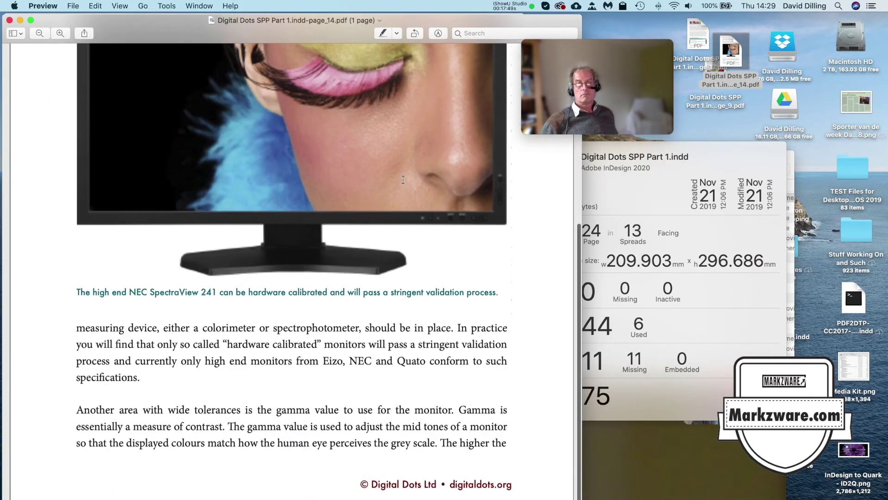
{"action": "scroll", "coordinate": [403, 179], "scroll_direction": "up", "scroll_amount": 4}
{"action": "scroll", "coordinate": [402, 179], "scroll_direction": "up", "scroll_amount": 3}
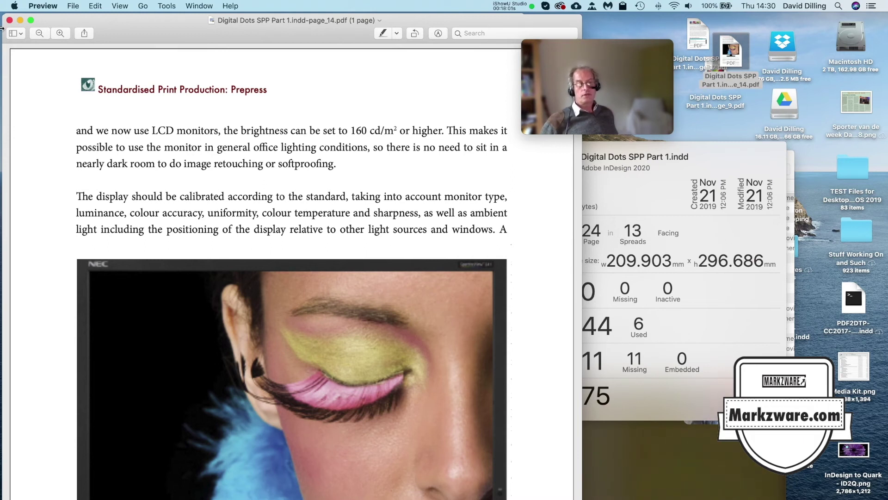
{"action": "left_click", "coordinate": [9, 20]}
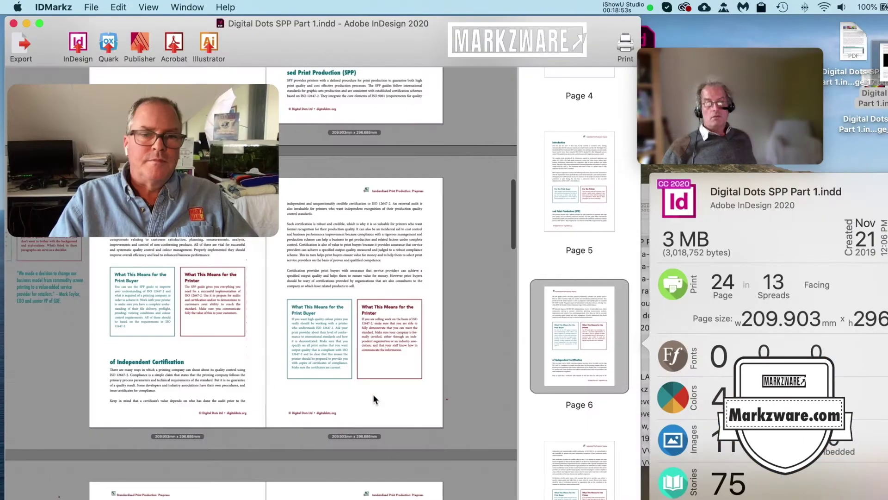
Return to page 1 of the SPP guide and move the video-call window aside so IDMarkz is in front.
{"action": "scroll", "coordinate": [374, 397], "scroll_direction": "down", "scroll_amount": 10}
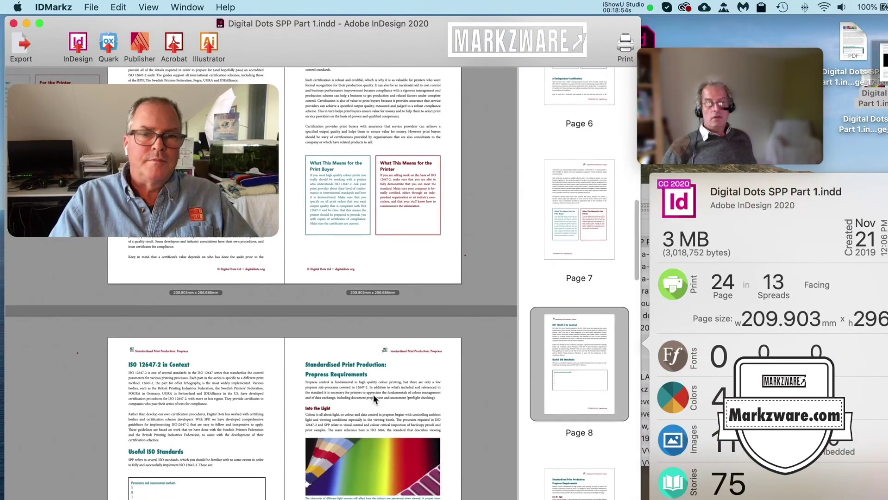
{"action": "scroll", "coordinate": [373, 393], "scroll_direction": "up", "scroll_amount": 15}
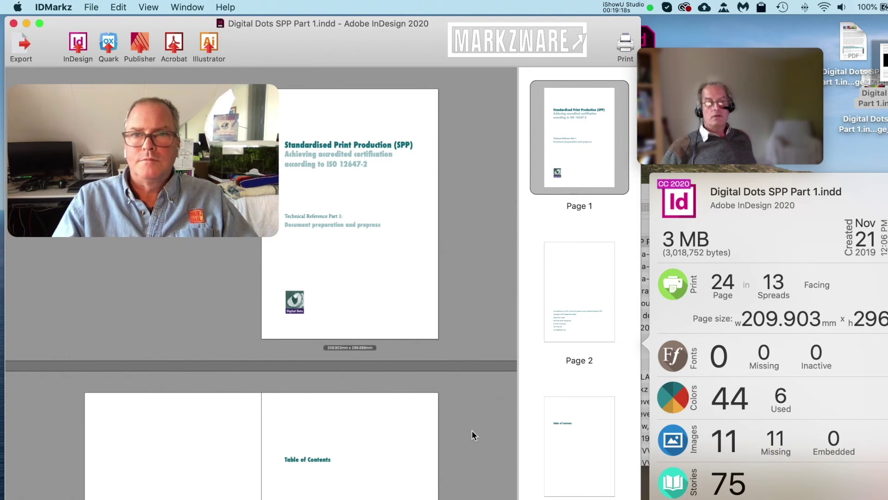
{"action": "mouse_move", "coordinate": [697, 58]}
{"action": "left_click_drag", "start_coordinate": [697, 59], "coordinate": [281, 95]}
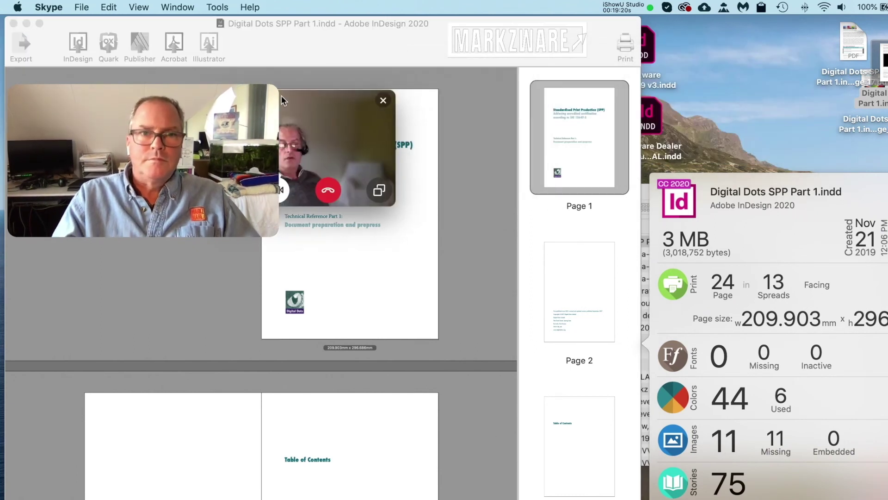
{"action": "left_click", "coordinate": [285, 44]}
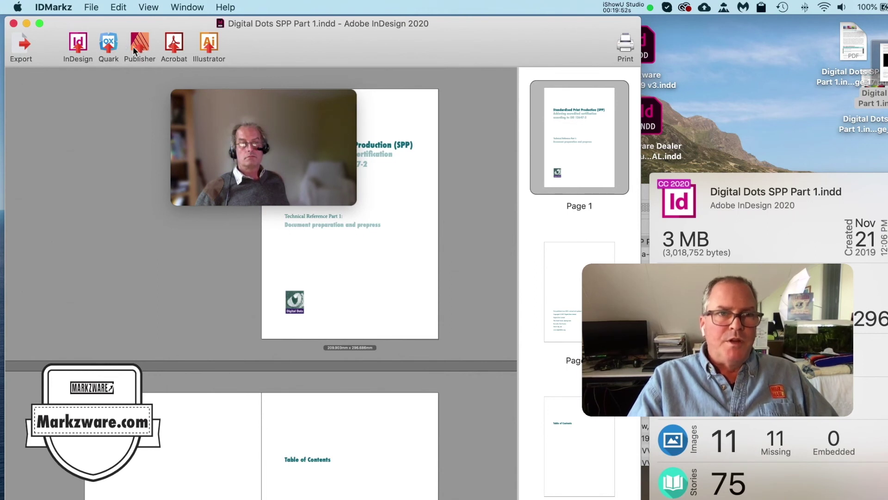
Review the PDF and IDML export settings, cancel without exporting, and send the guide to QuarkXPress.
{"action": "left_click", "coordinate": [21, 44]}
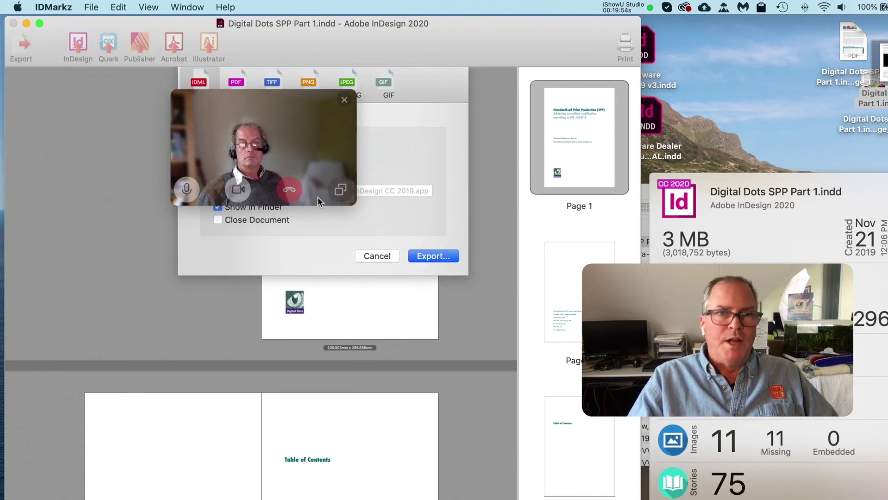
{"action": "left_click", "coordinate": [293, 109]}
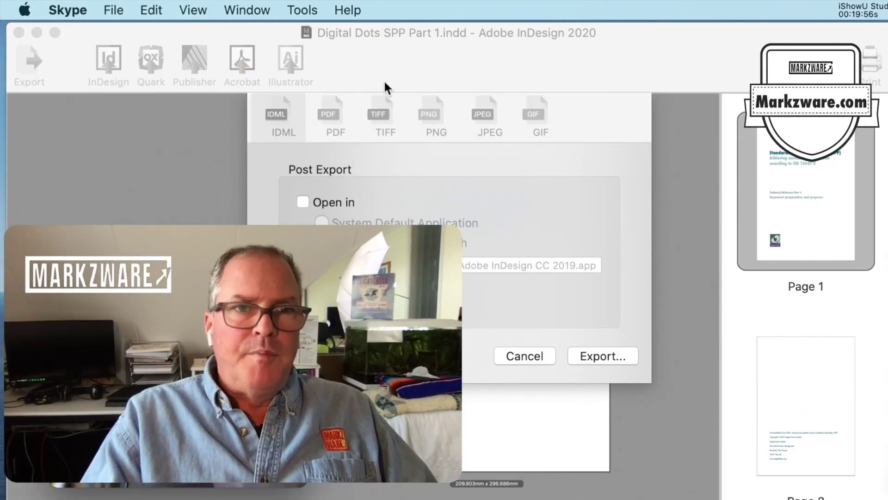
{"action": "left_click", "coordinate": [336, 119]}
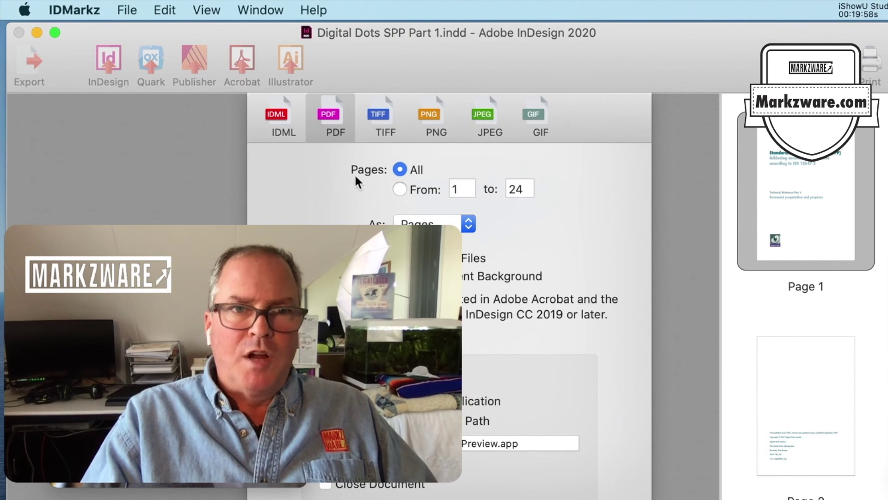
{"action": "left_click", "coordinate": [286, 121]}
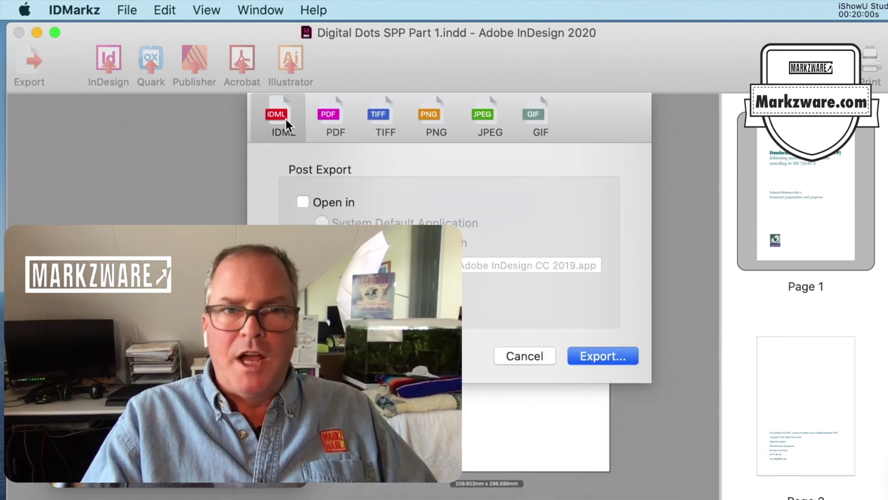
{"action": "left_click", "coordinate": [512, 356]}
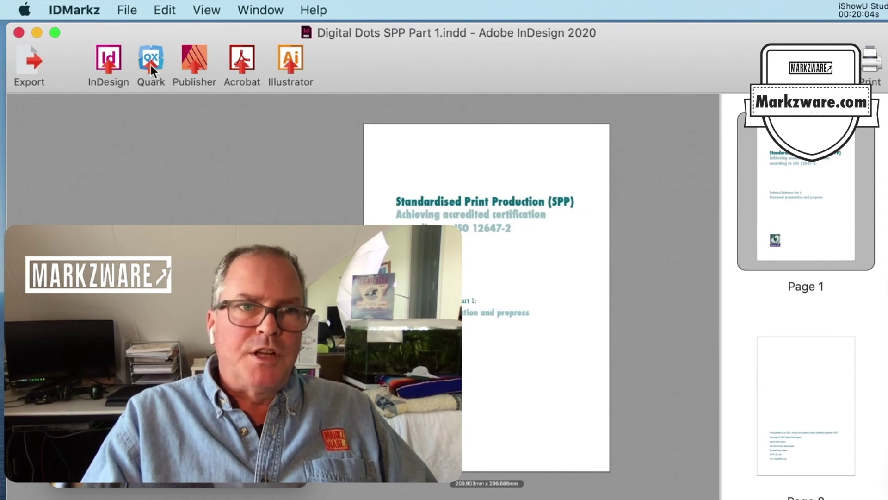
{"action": "left_click", "coordinate": [149, 63]}
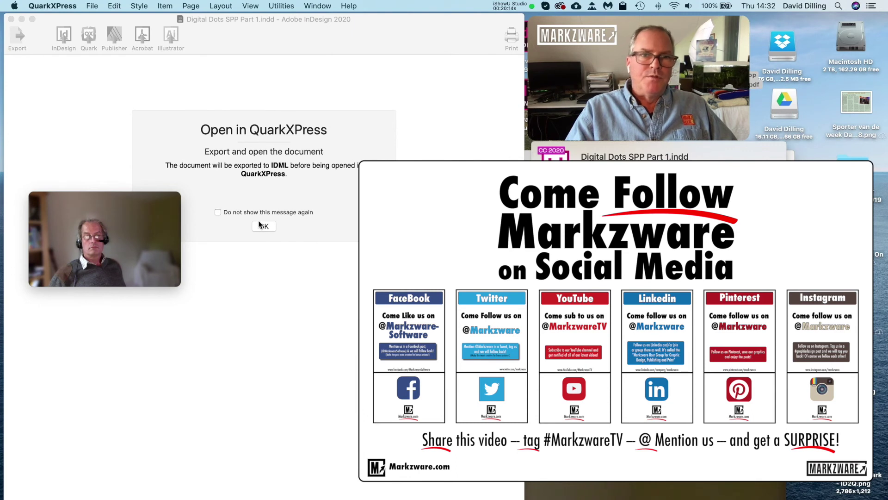
Confirm the Open in QuarkXPress notice to open Digital Dots SPP Part 1 despite missing fonts.
{"action": "mouse_move", "coordinate": [154, 229]}
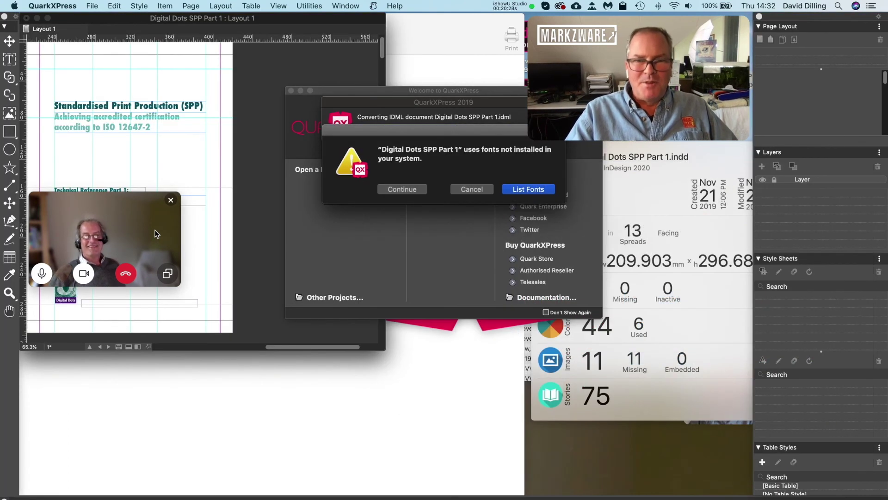
{"action": "left_click", "coordinate": [409, 196]}
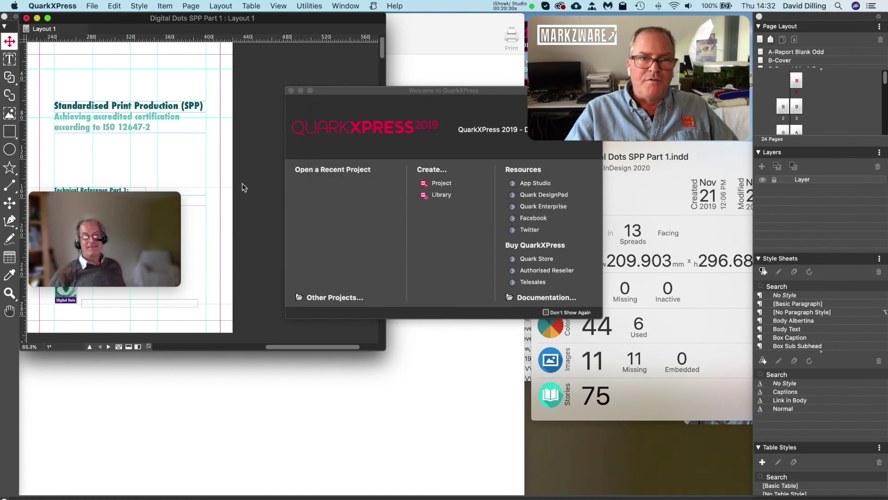